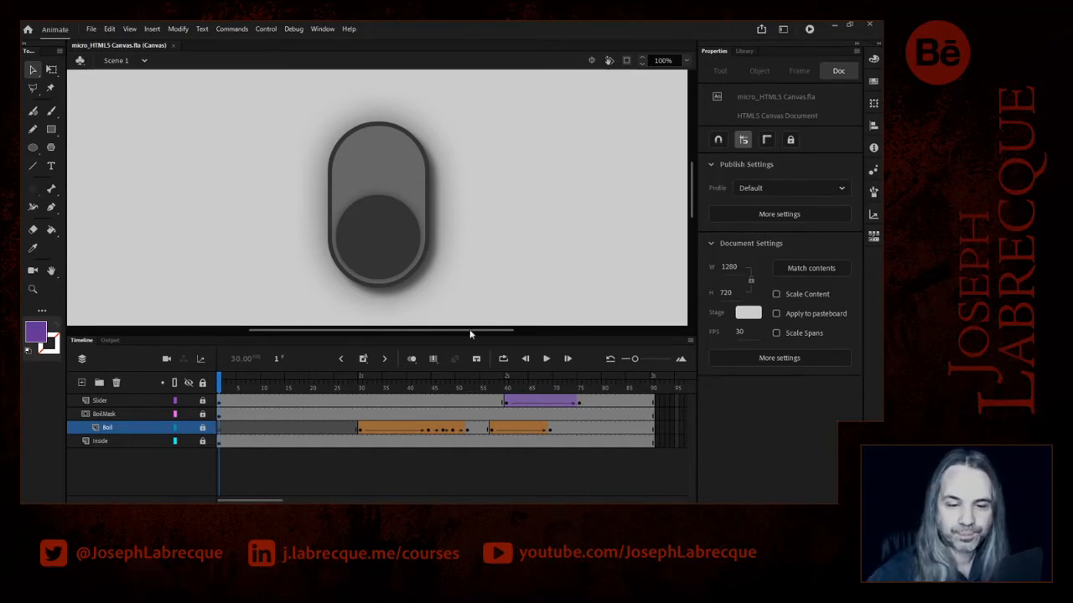
# - Add a new layer named Labels directly above the Slider layer
pyautogui.moveTo(344, 390); pyautogui.dragTo(208, 385)
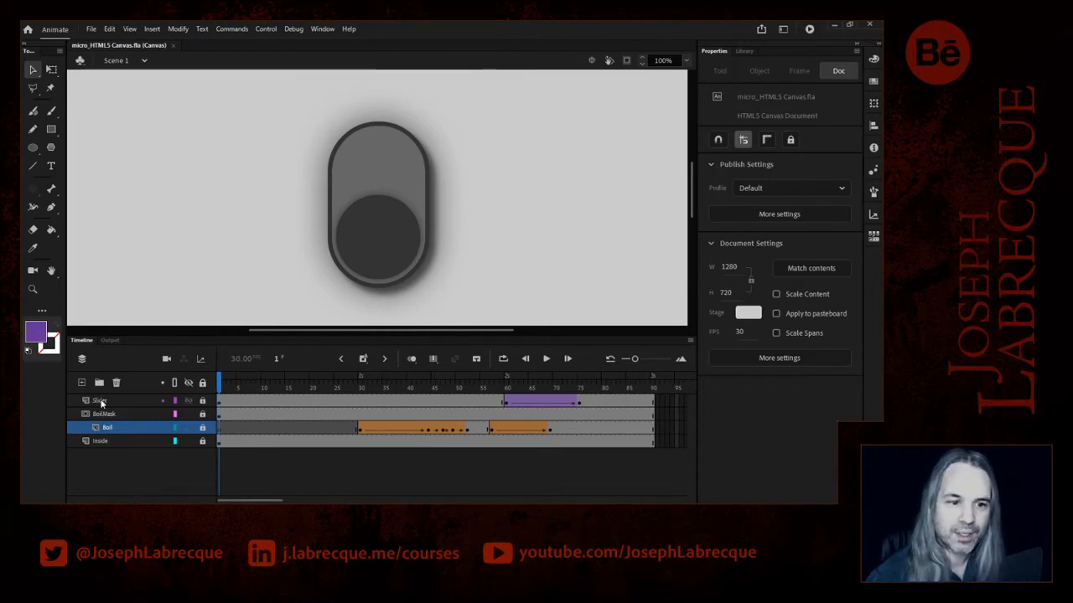
pyautogui.click(109, 400)
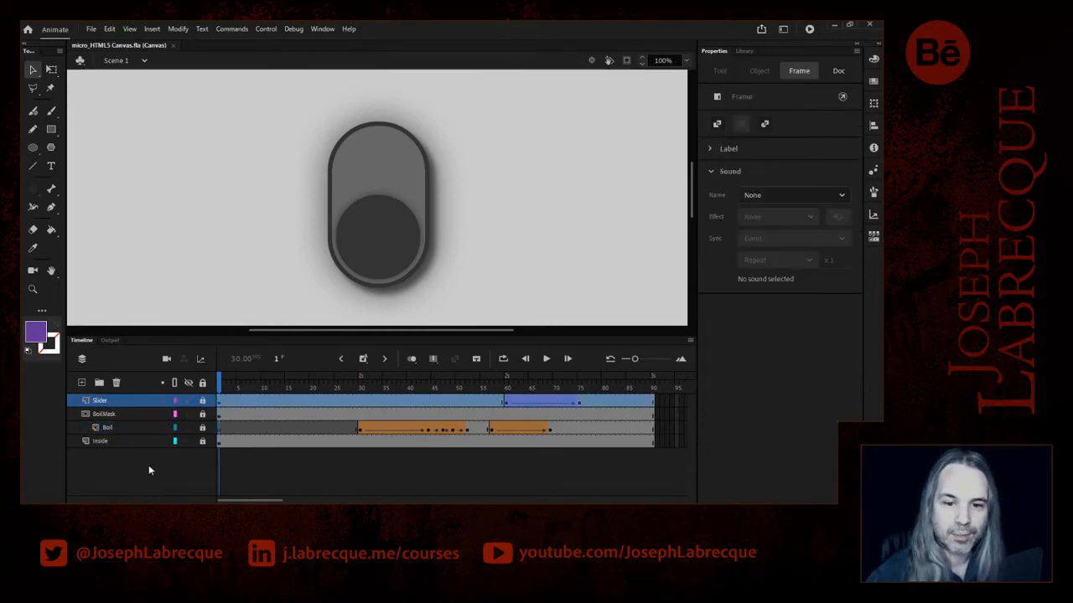
pyautogui.click(81, 383)
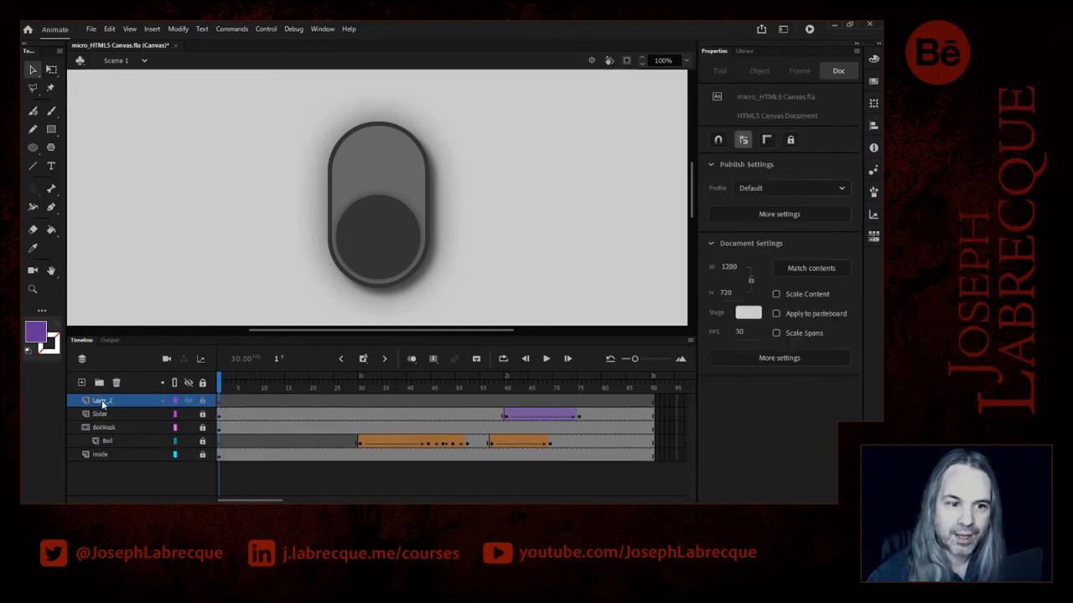
pyautogui.doubleClick(109, 401)
pyautogui.write('Labels')
pyautogui.press('Return')
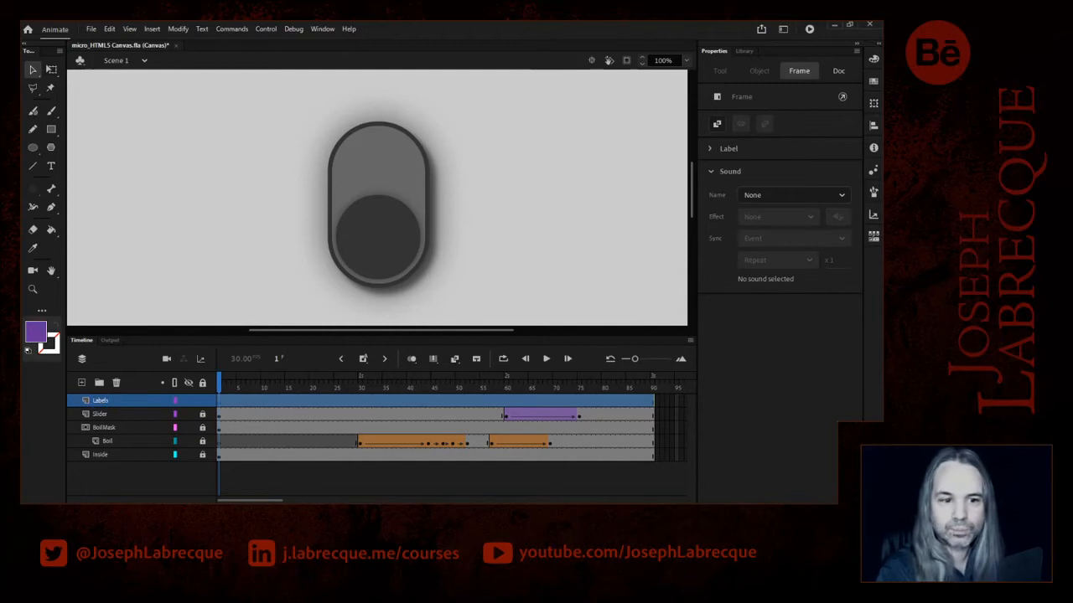
# - Insert a blank keyframe at frame 30 of the Labels layer and give it the frame label boil
pyautogui.click(219, 405)
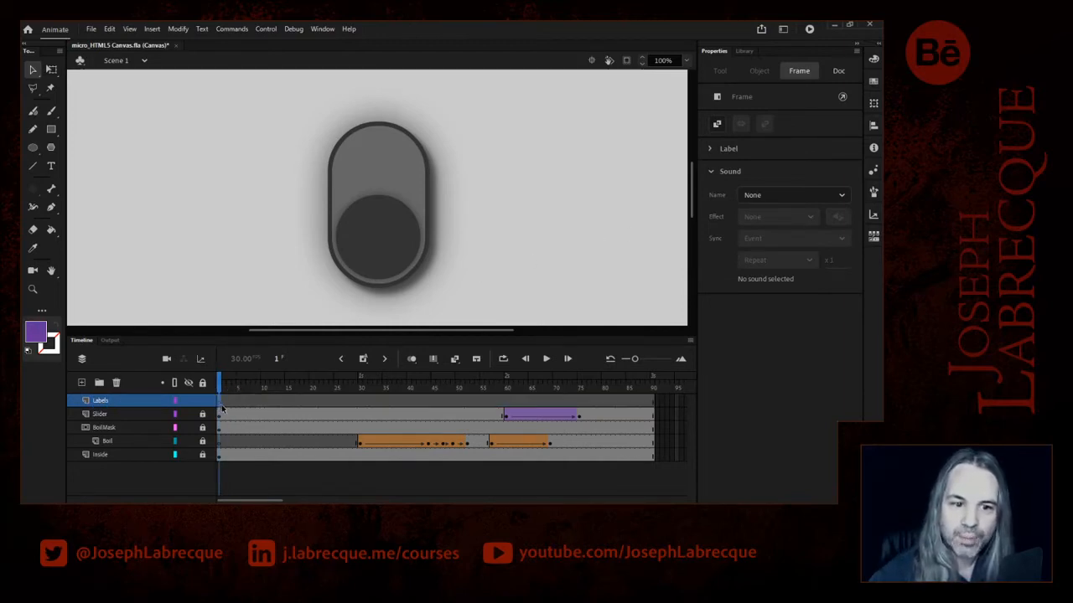
pyautogui.moveTo(222, 381); pyautogui.dragTo(362, 391)
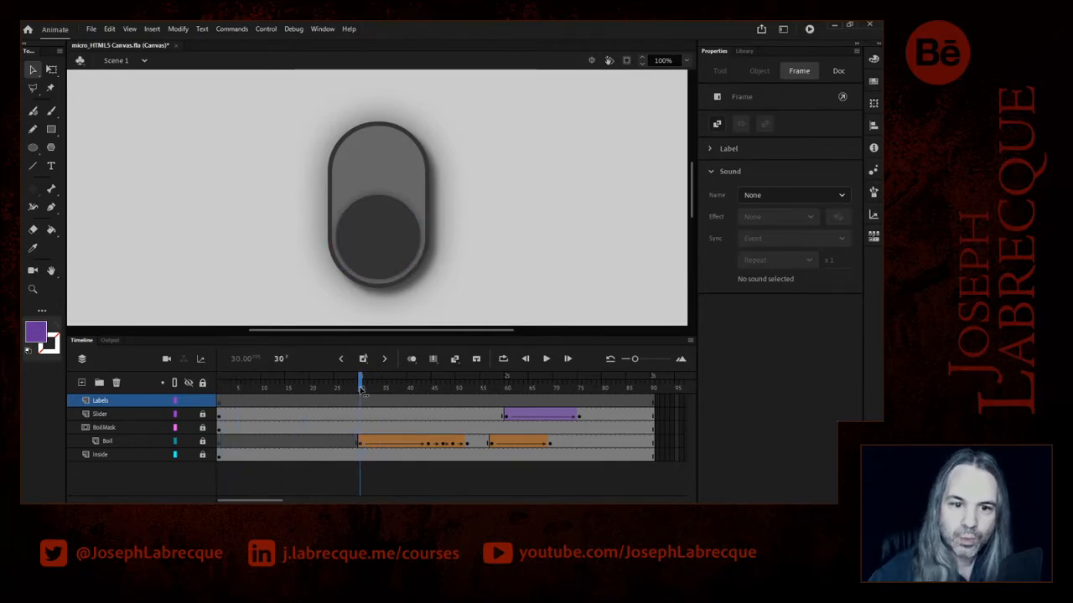
pyautogui.click(362, 405)
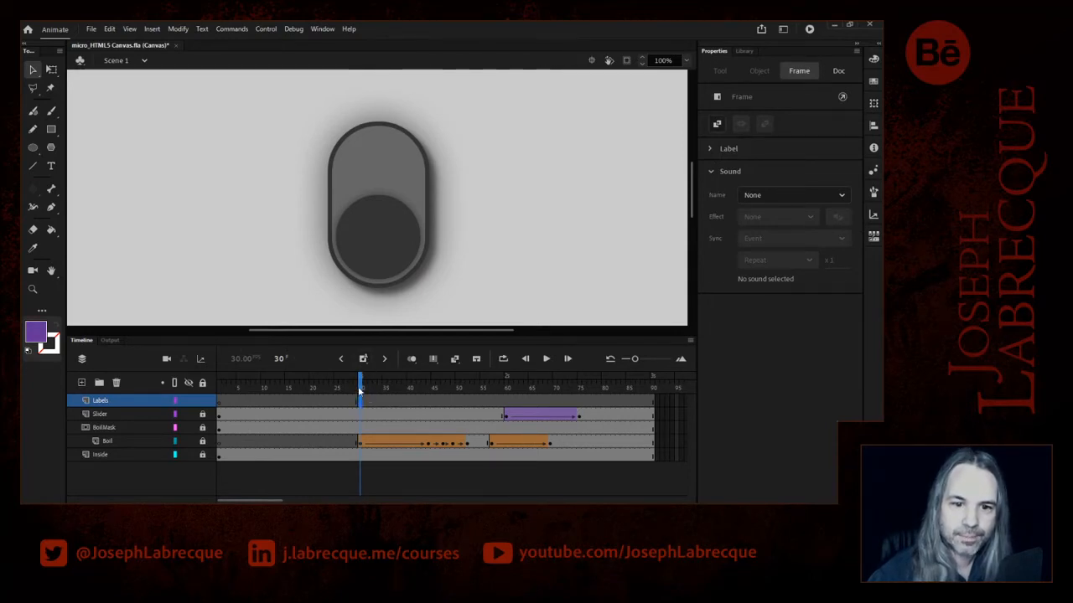
pyautogui.click(714, 148)
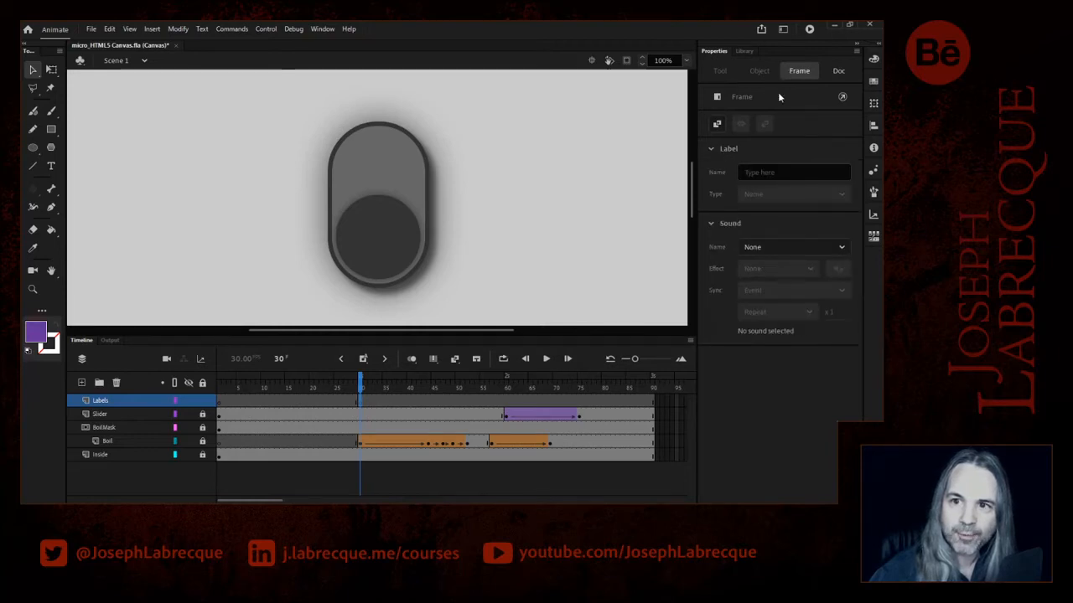
pyautogui.click(768, 173)
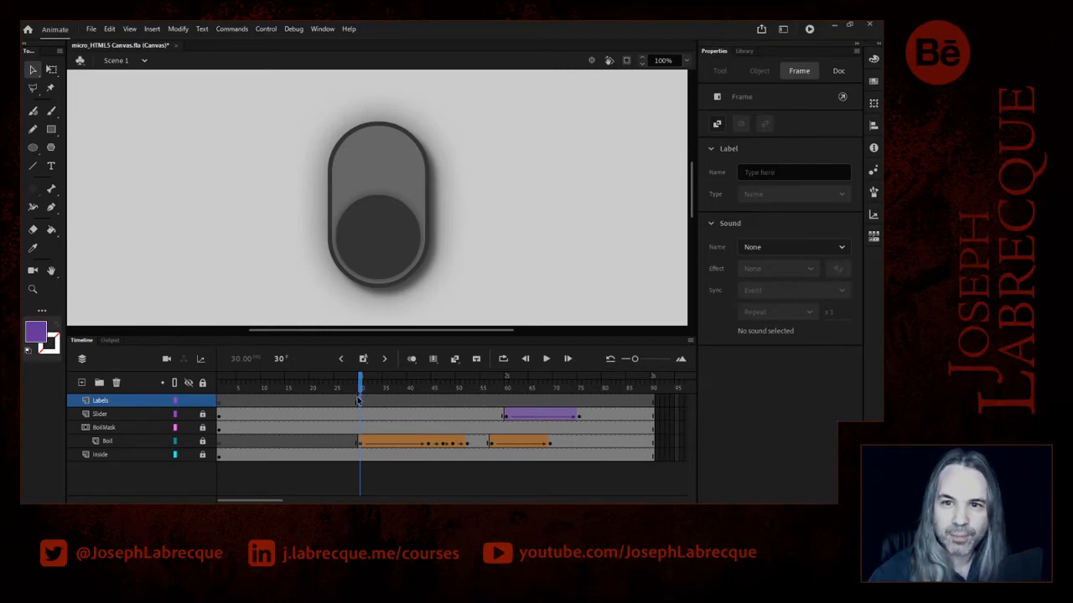
pyautogui.click(765, 172)
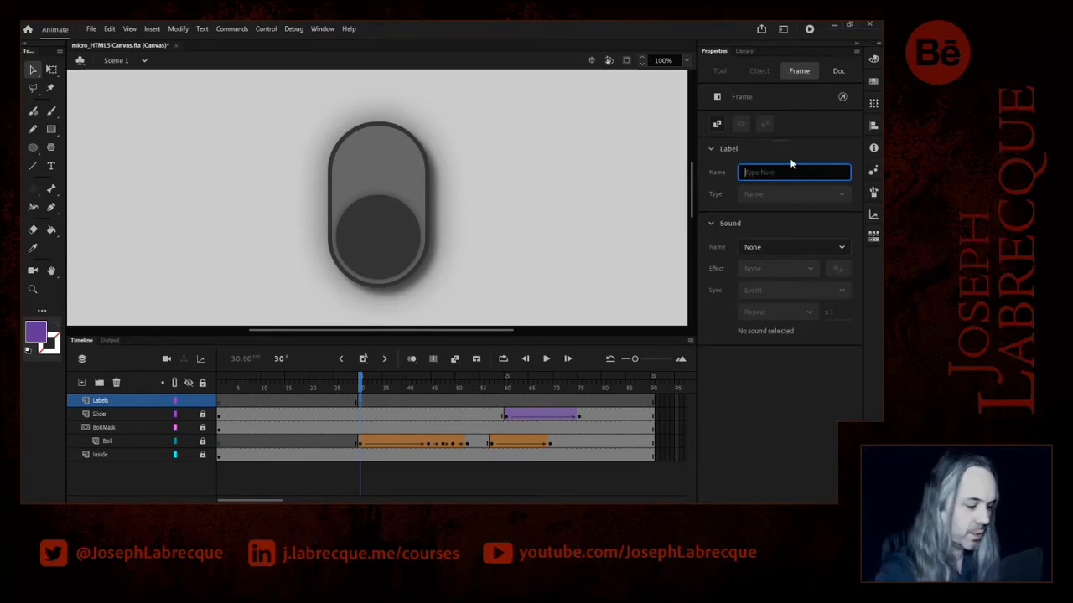
pyautogui.write('boil')
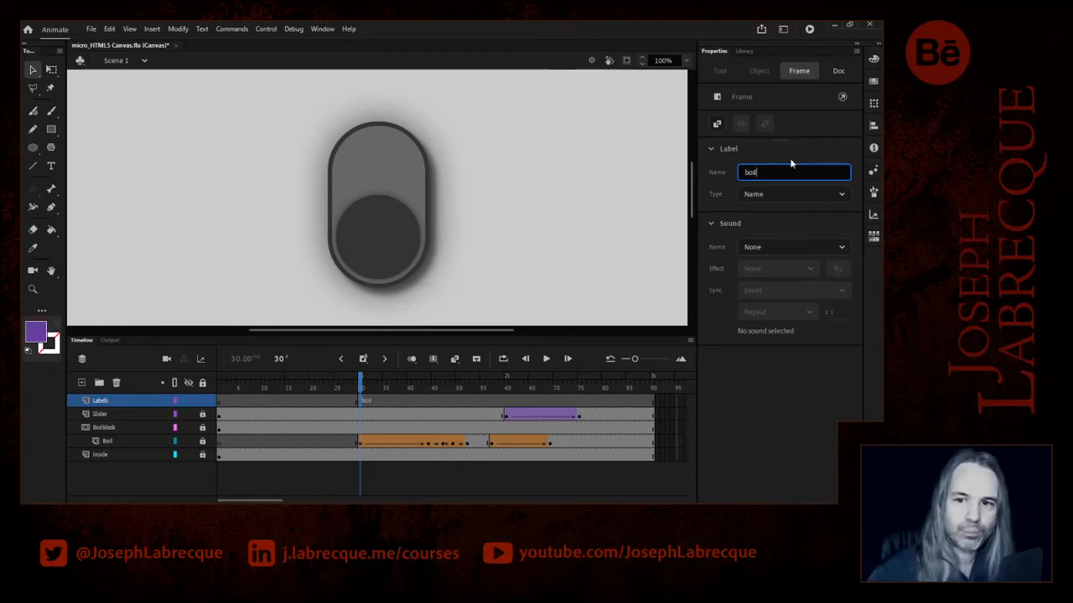
# - Give frame 1 of the Labels layer the frame label hold
pyautogui.moveTo(362, 387); pyautogui.dragTo(191, 387)
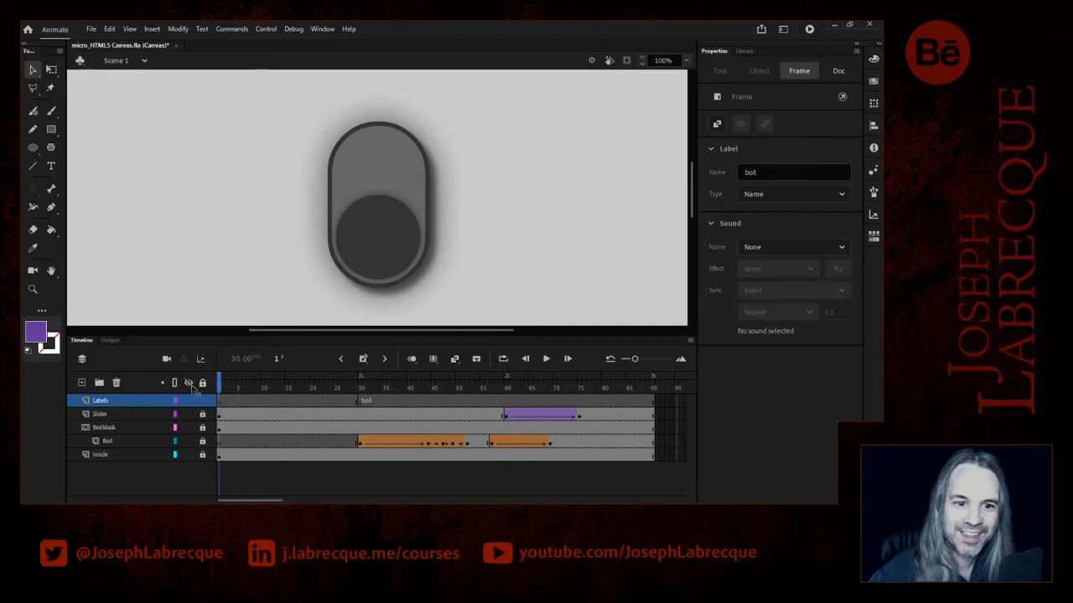
pyautogui.click(221, 402)
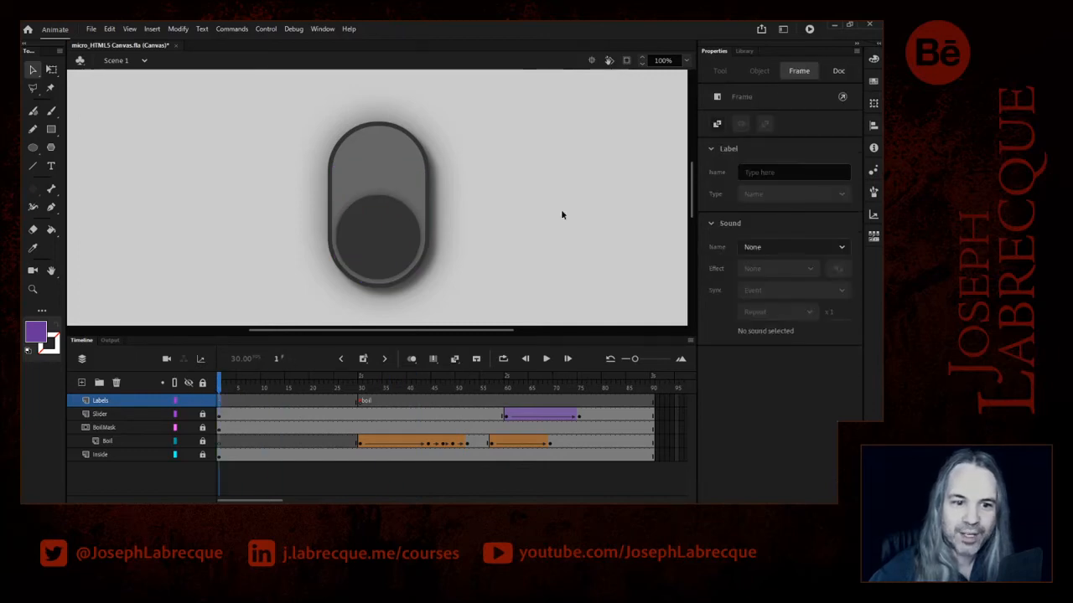
pyautogui.click(752, 172)
pyautogui.write('hol')
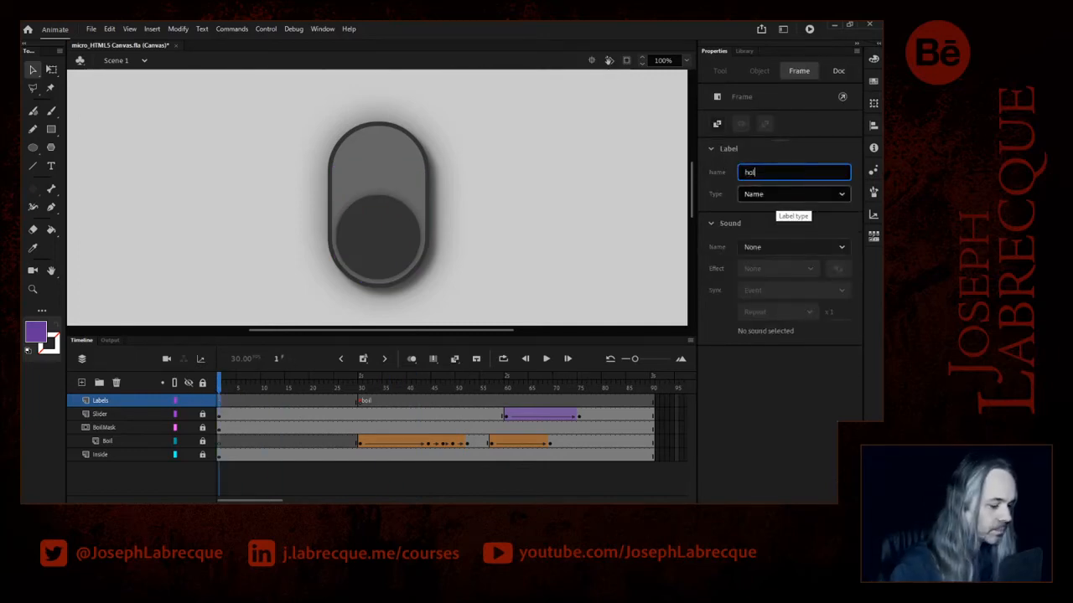
pyautogui.write('d')
# - Insert a blank keyframe at frame 57 of the Labels layer and label it drain
pyautogui.moveTo(383, 390); pyautogui.dragTo(491, 390)
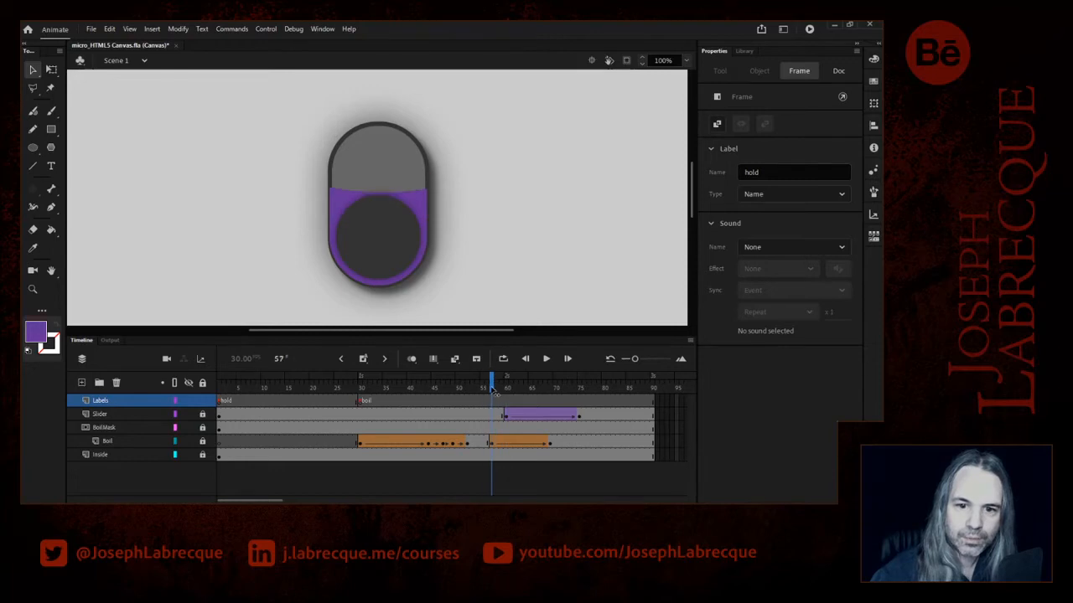
pyautogui.click(492, 402)
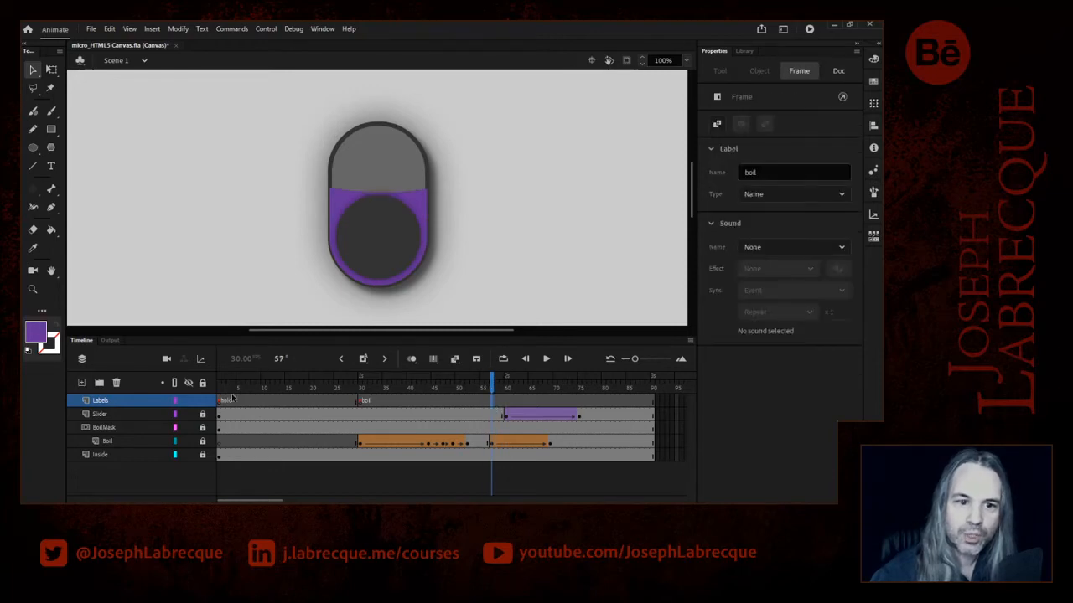
pyautogui.click(363, 358)
pyautogui.click(764, 172)
pyautogui.write('drain')
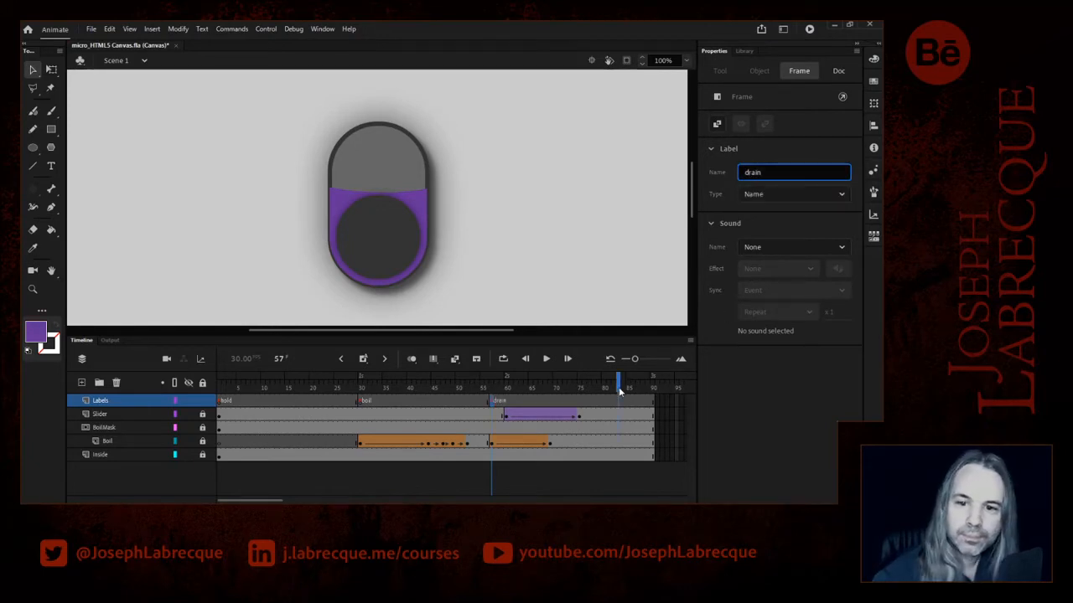
# - Return the playhead to frame 1 and add a new layer named Actions above the Labels layer
pyautogui.moveTo(621, 386); pyautogui.dragTo(220, 392)
pyautogui.click(362, 238)
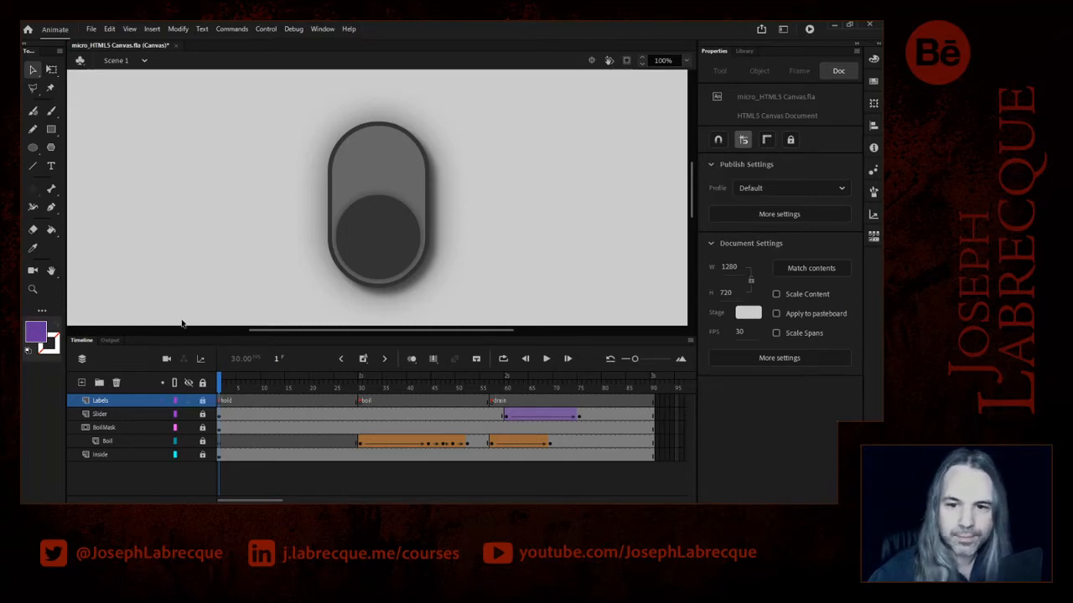
pyautogui.click(81, 382)
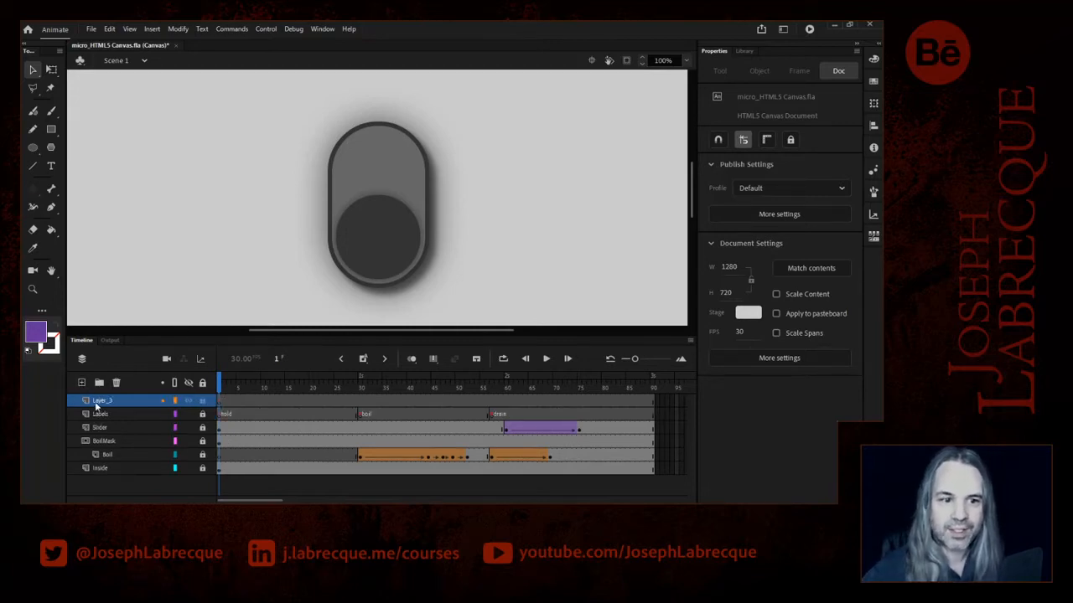
pyautogui.doubleClick(96, 401)
pyautogui.write('A')
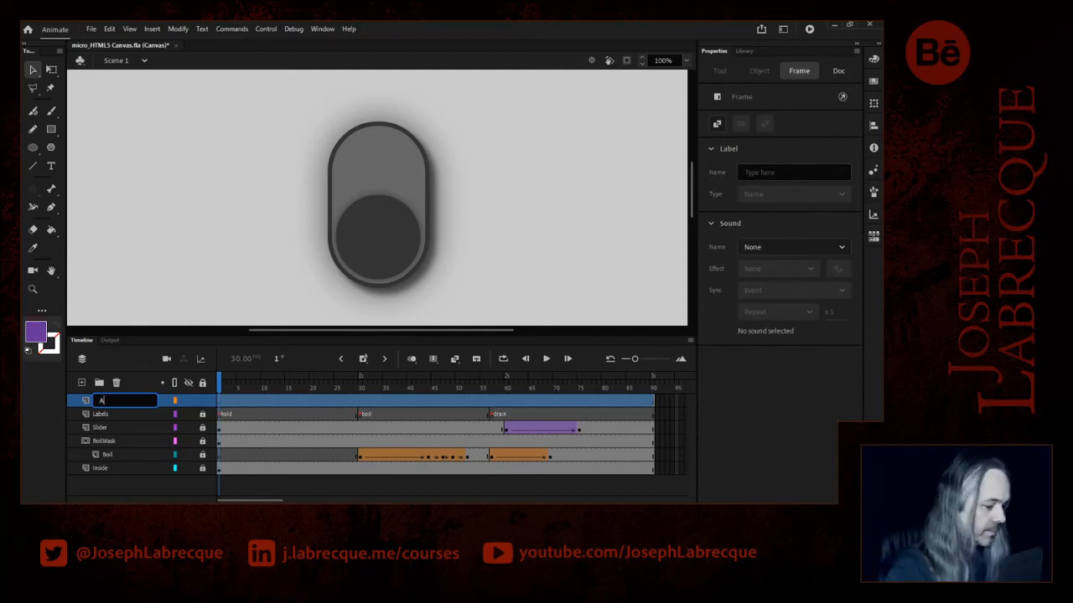
pyautogui.write('ctions')
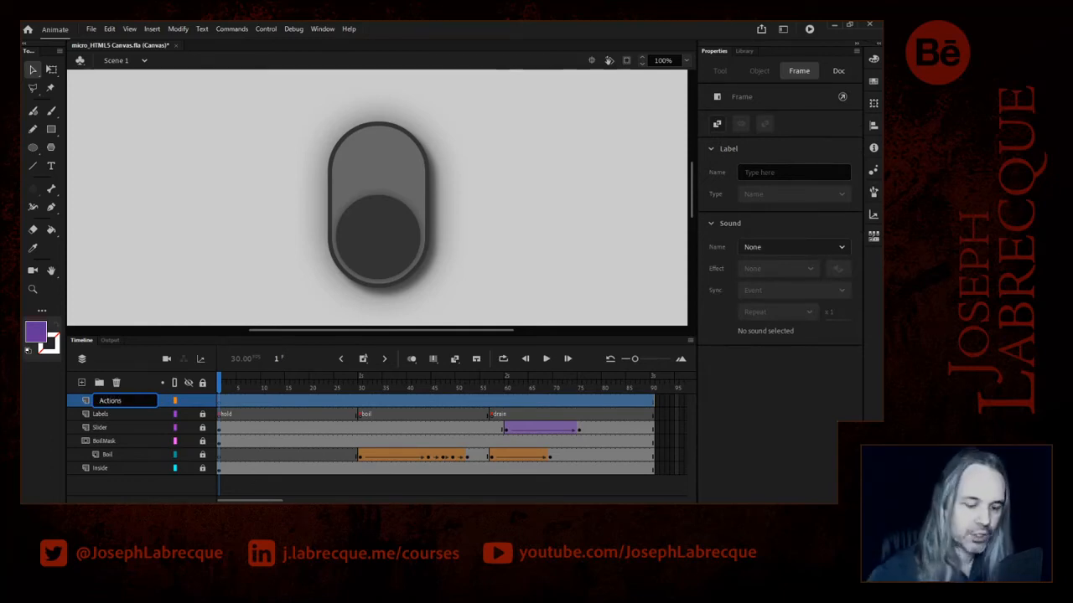
pyautogui.press('Return')
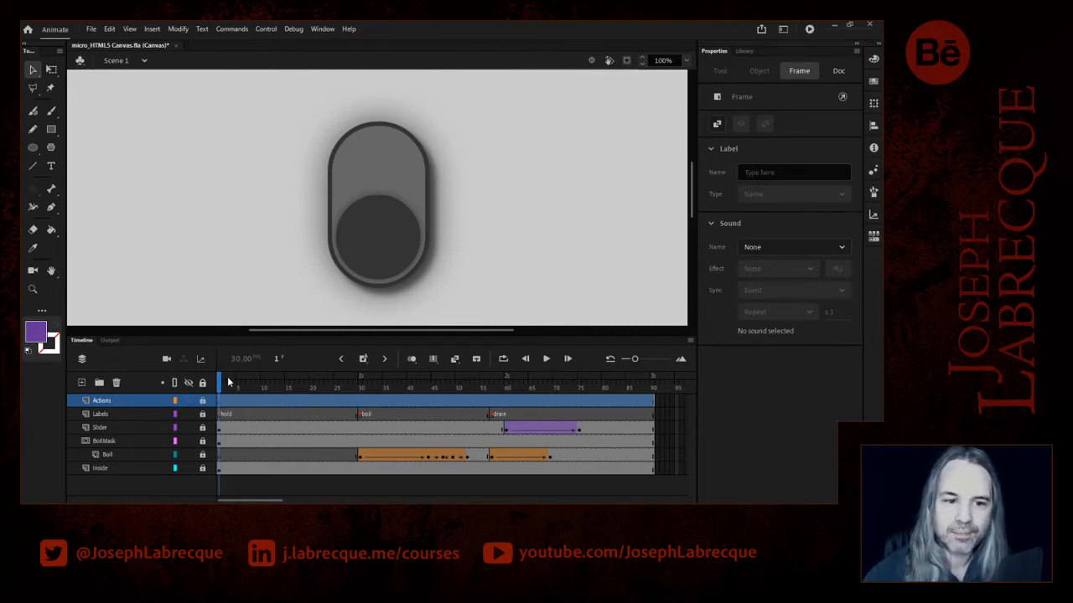
# - Open the script editor for frame 1 of the Actions layer and move its window higher over the stage
pyautogui.moveTo(231, 382)
pyautogui.mouseDown()
pyautogui.moveTo(221, 382)
pyautogui.moveTo(584, 383)
pyautogui.moveTo(221, 382)
pyautogui.mouseUp()
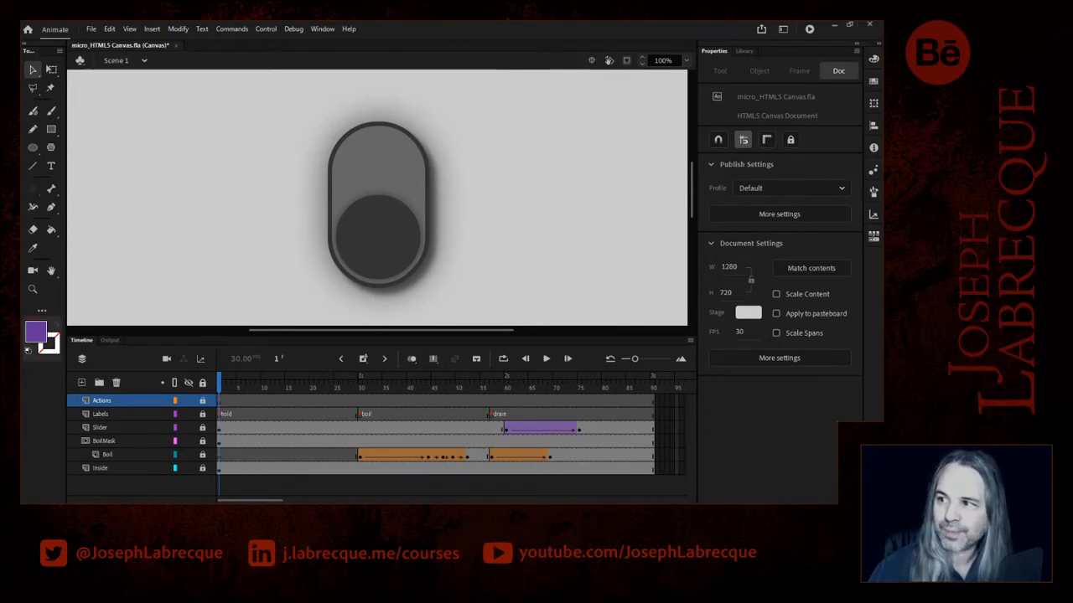
pyautogui.click(224, 388)
pyautogui.click(219, 387)
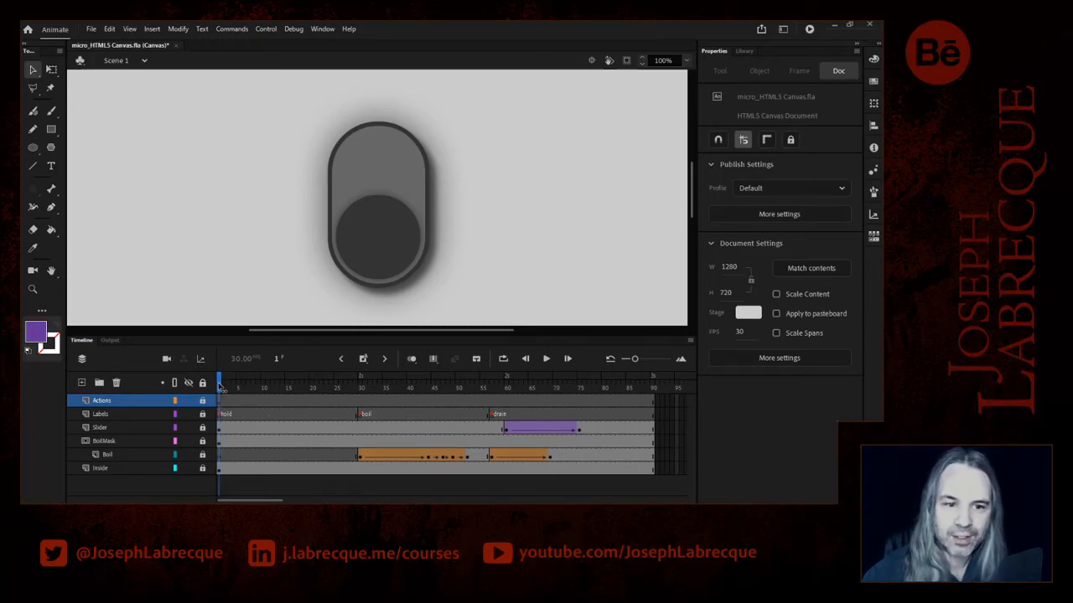
pyautogui.click(221, 402)
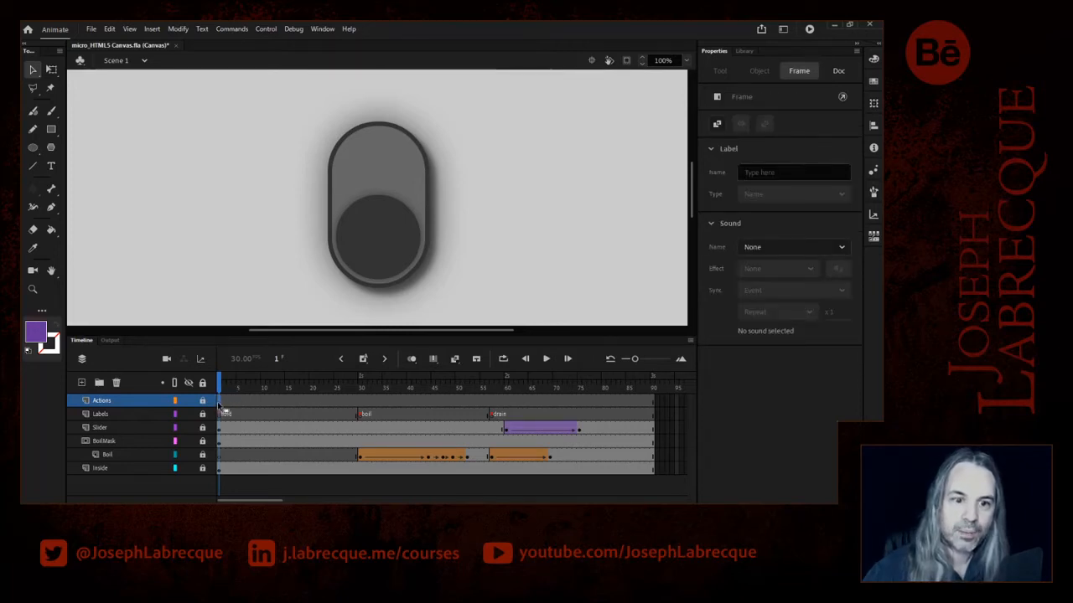
pyautogui.click(322, 30)
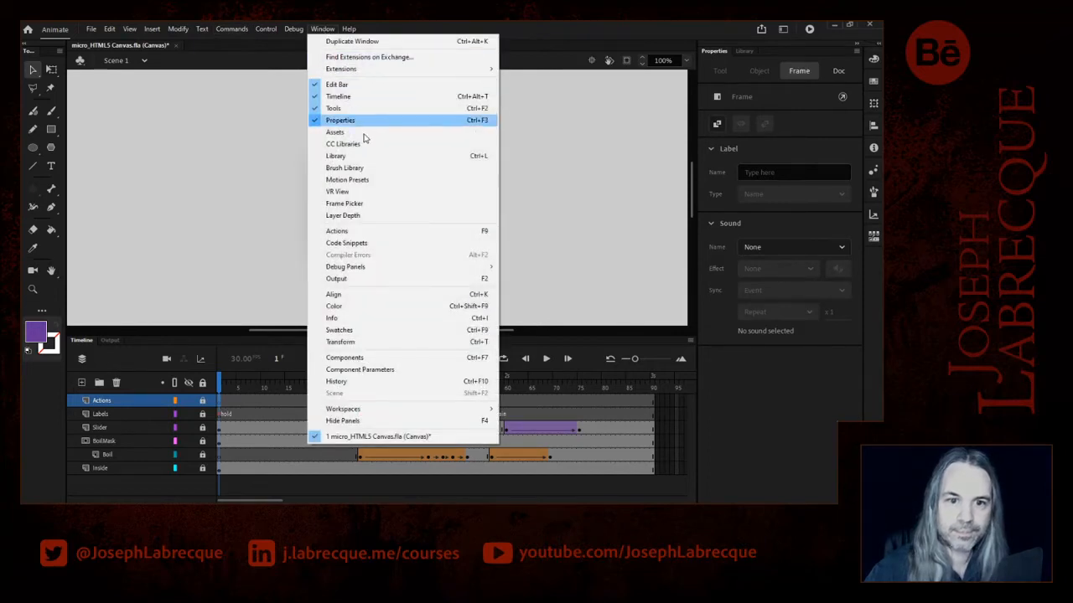
pyautogui.click(364, 231)
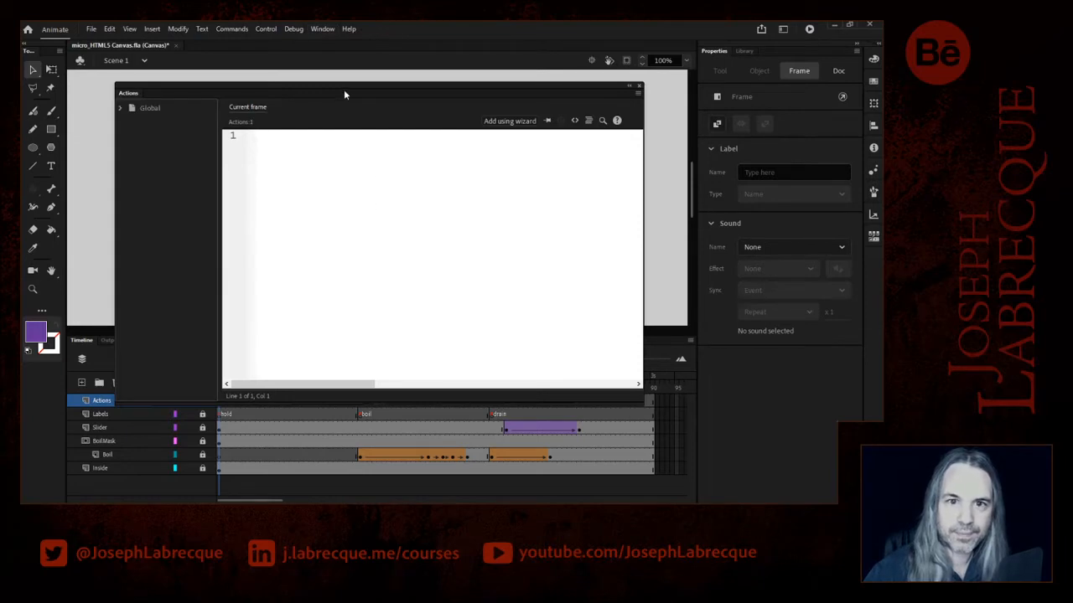
pyautogui.moveTo(352, 91); pyautogui.dragTo(404, 71)
pyautogui.moveTo(407, 75); pyautogui.dragTo(403, 75)
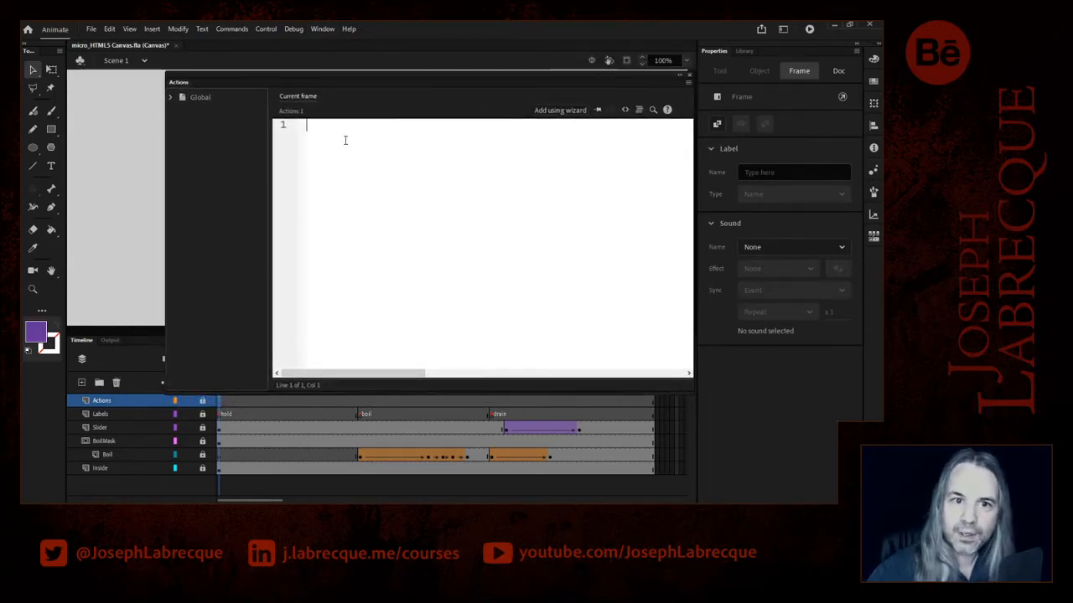
# - Enter the script this.stop(); on frame 1 and shrink the editor window to uncover the timeline
pyautogui.write('t')
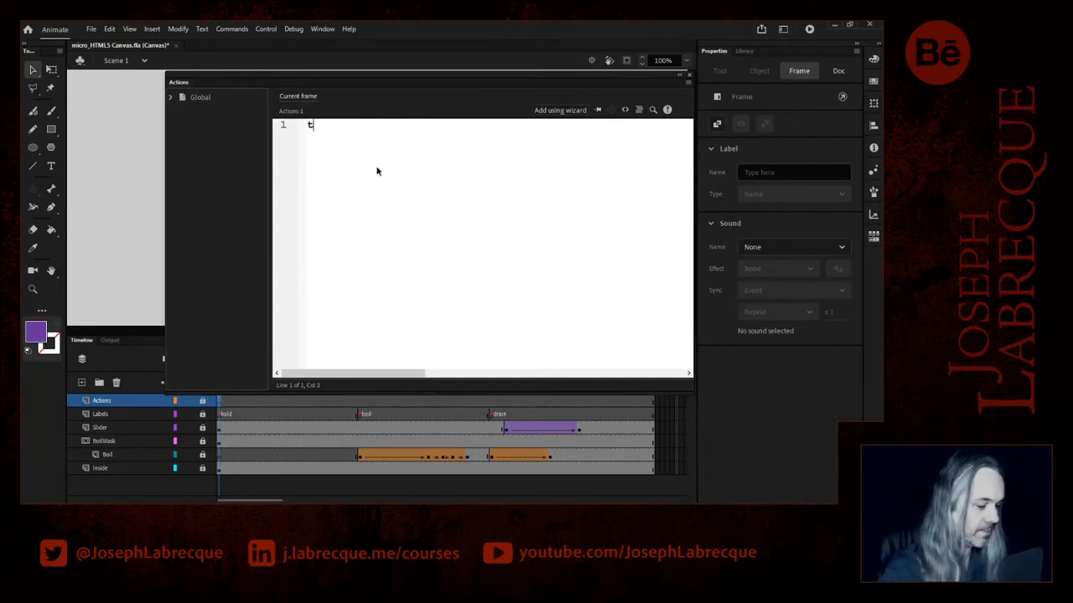
pyautogui.write('his.stop')
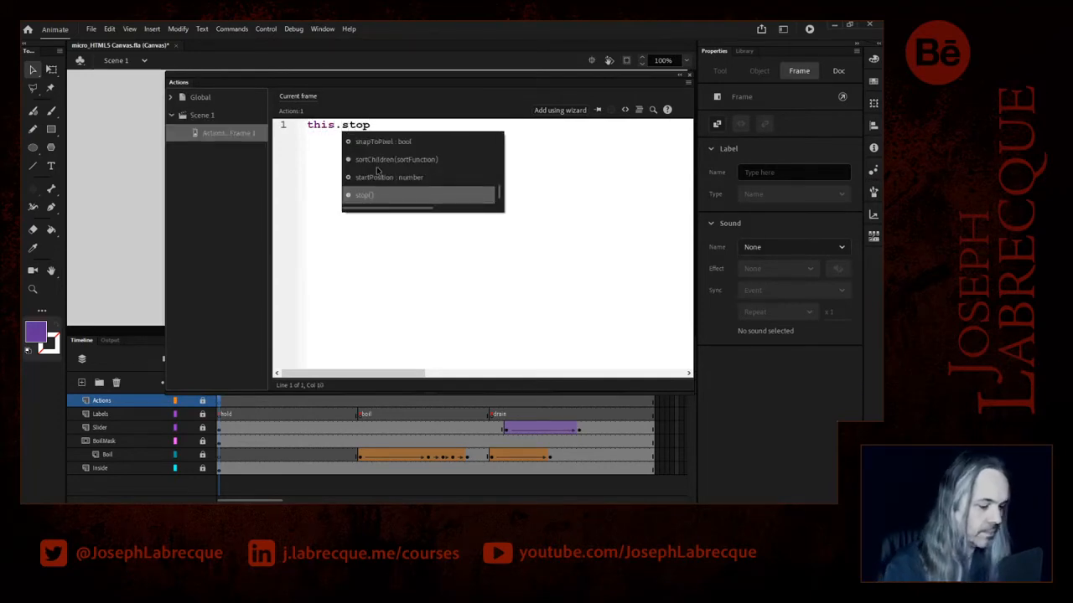
pyautogui.press('Return')
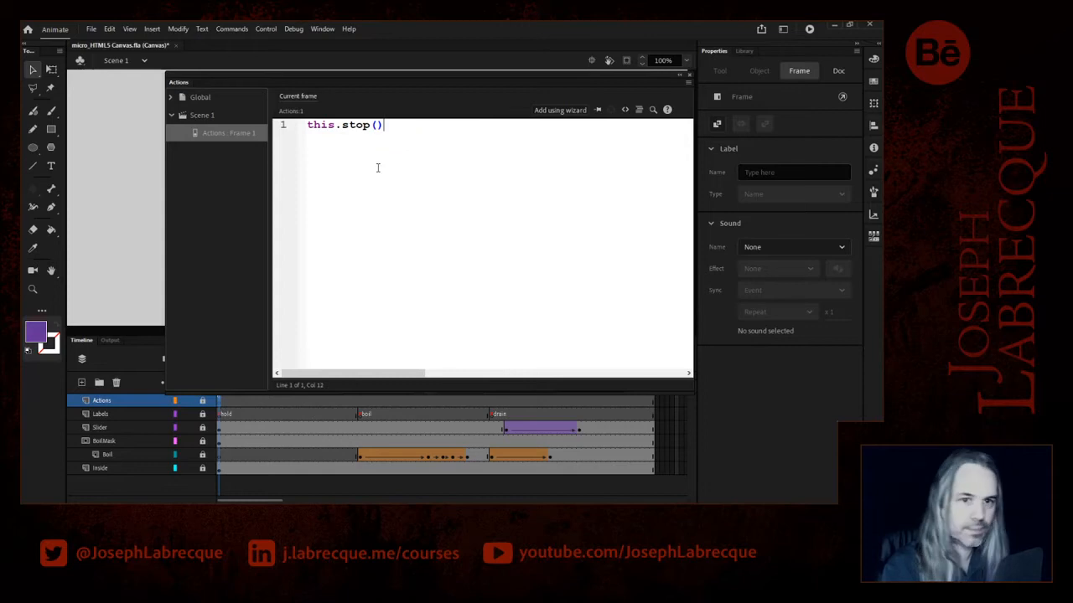
pyautogui.write(';')
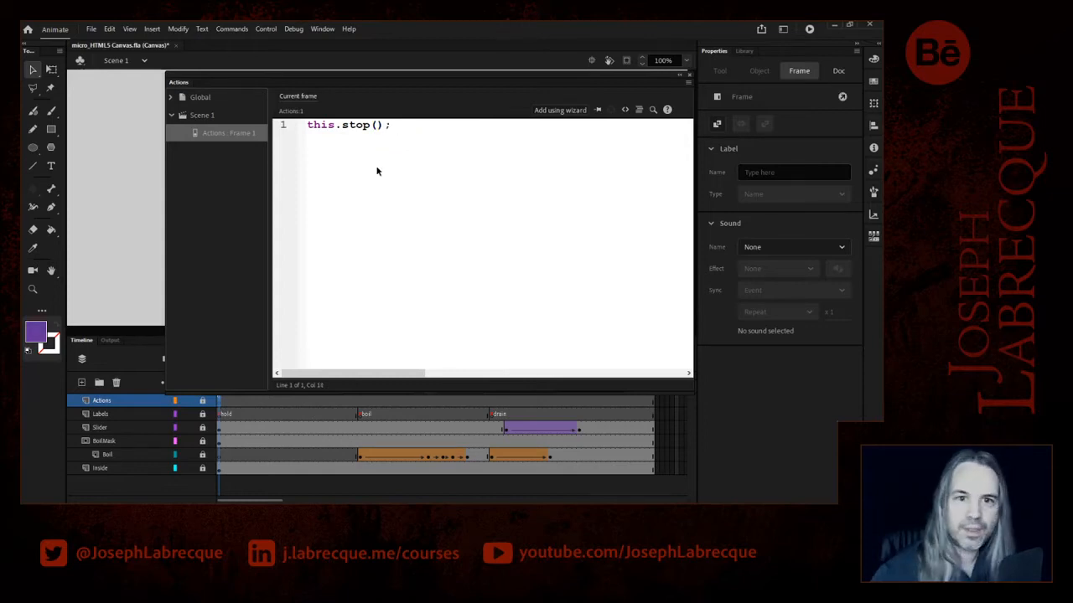
pyautogui.moveTo(414, 126); pyautogui.dragTo(282, 129)
pyautogui.hotkey('ctrl', 'c')
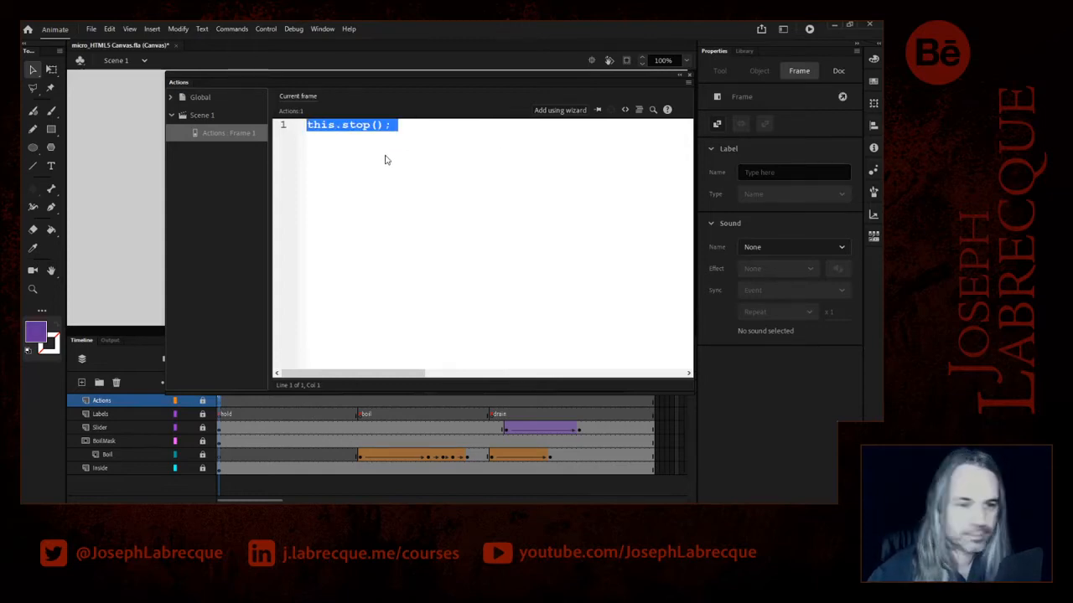
pyautogui.click(434, 133)
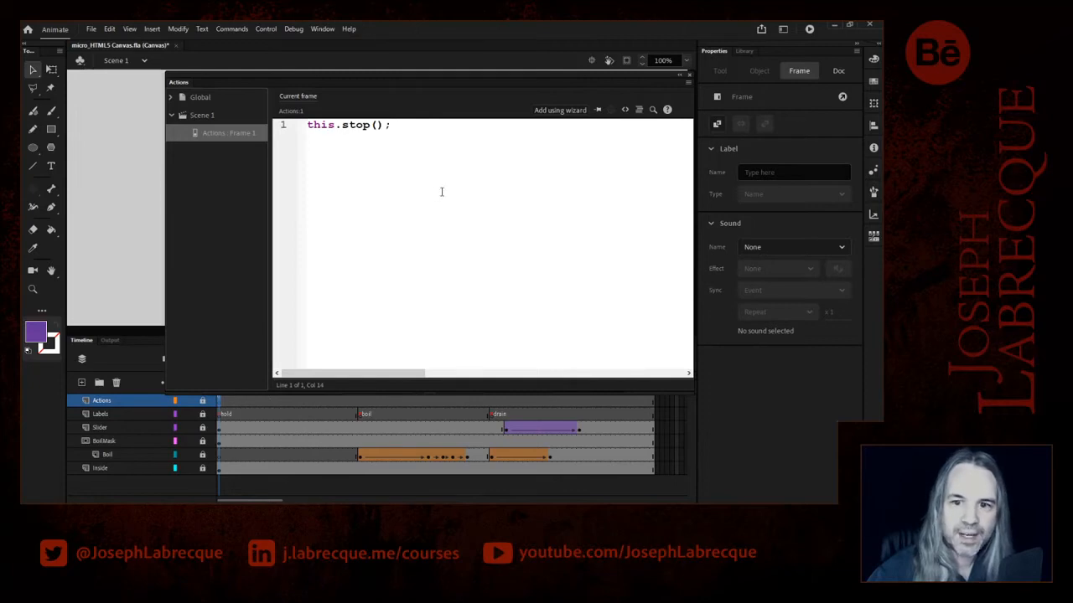
pyautogui.moveTo(689, 394); pyautogui.dragTo(638, 337)
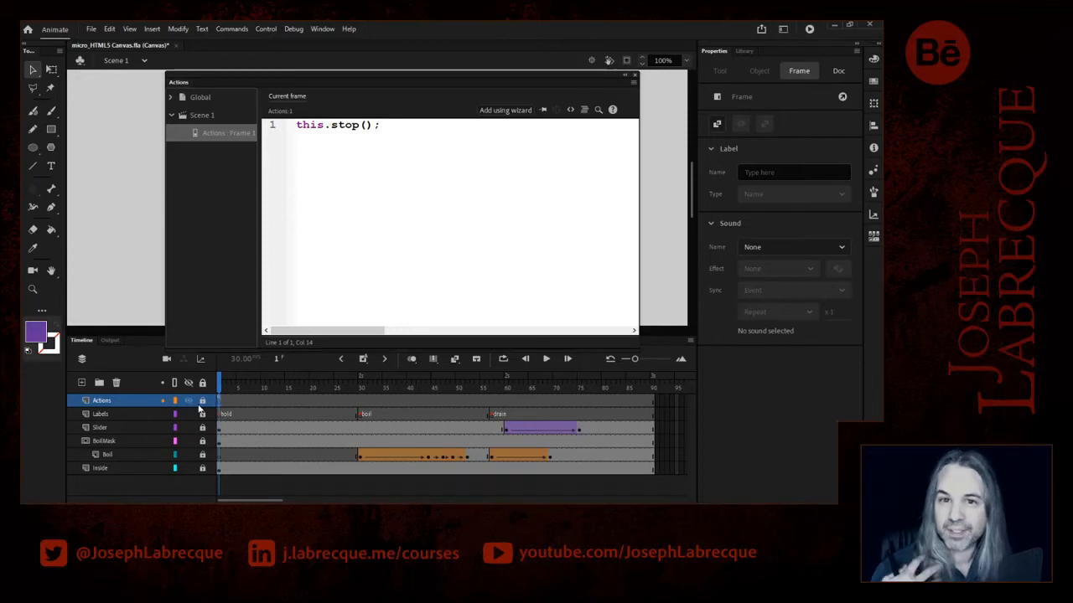
# - Insert a blank keyframe at frame 90 of the Actions layer with the script this.stop(); and widen the editor's script list
pyautogui.click(654, 408)
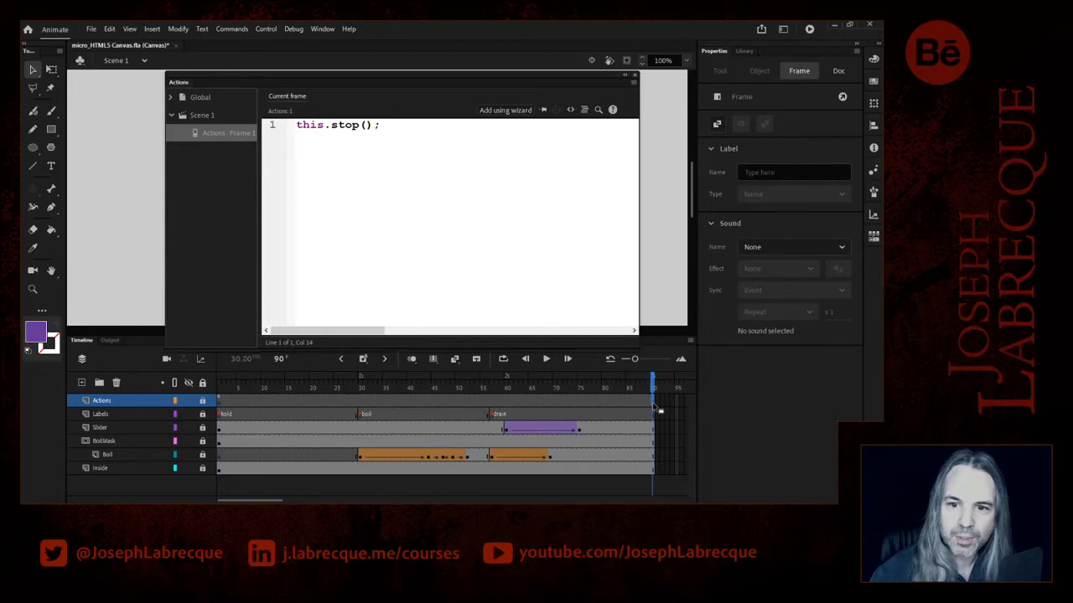
pyautogui.click(362, 359)
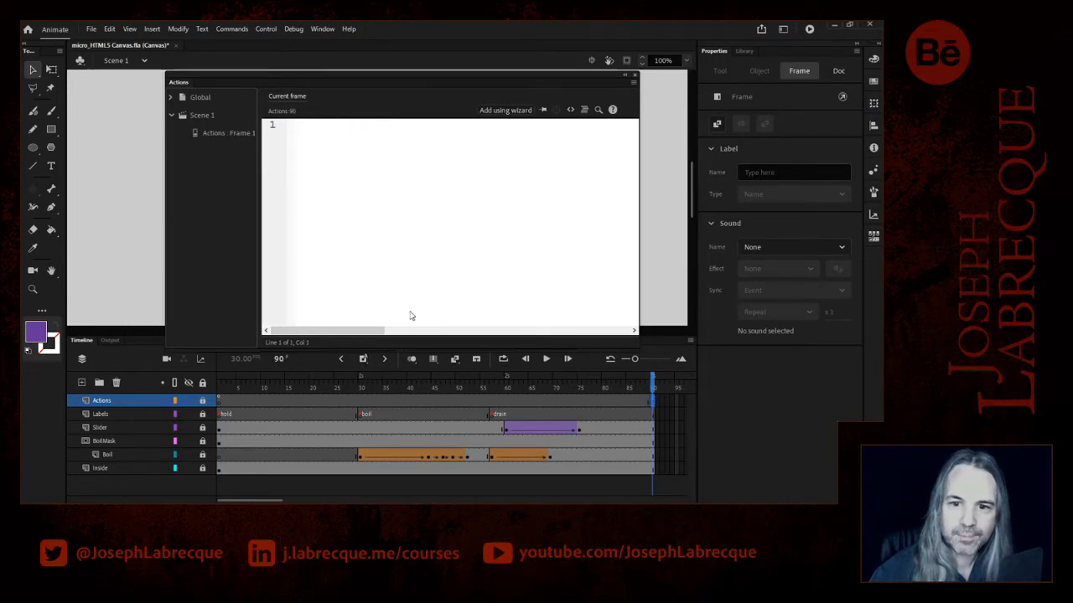
pyautogui.hotkey('ctrl', 'v')
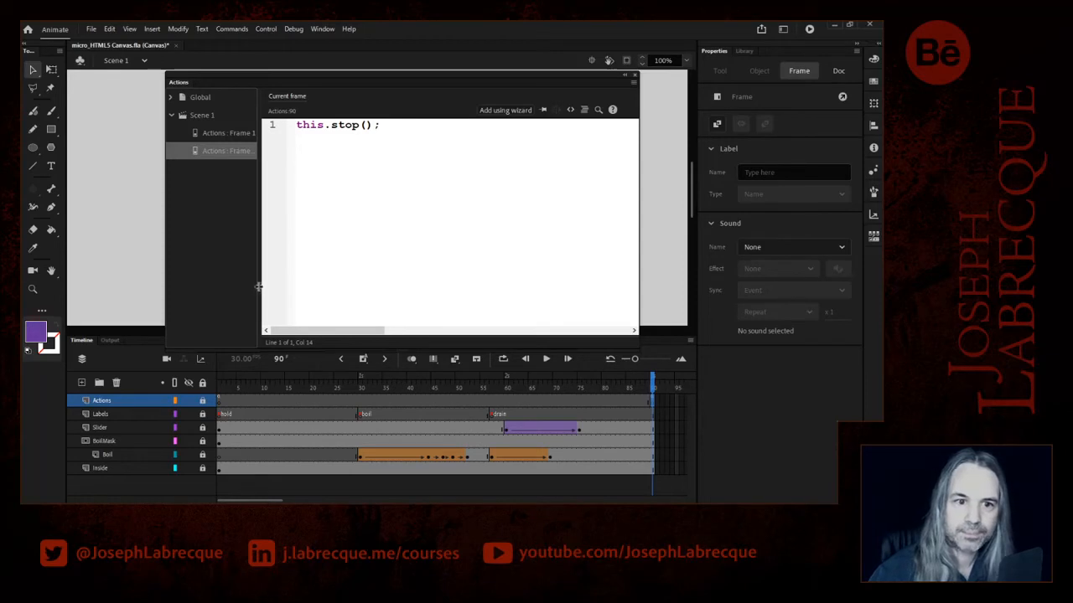
pyautogui.moveTo(259, 287); pyautogui.dragTo(281, 289)
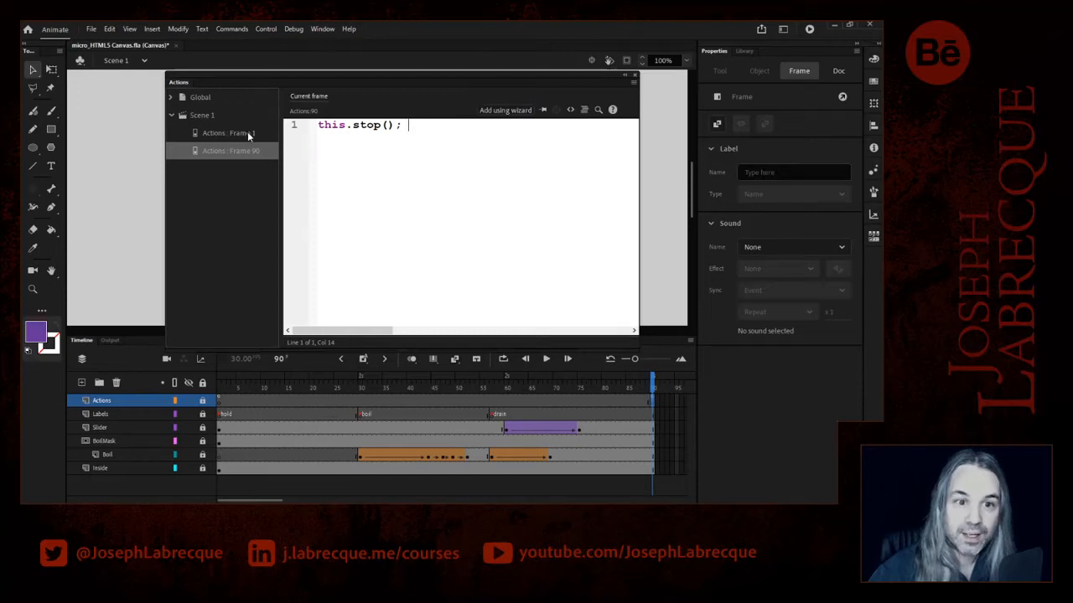
pyautogui.click(244, 135)
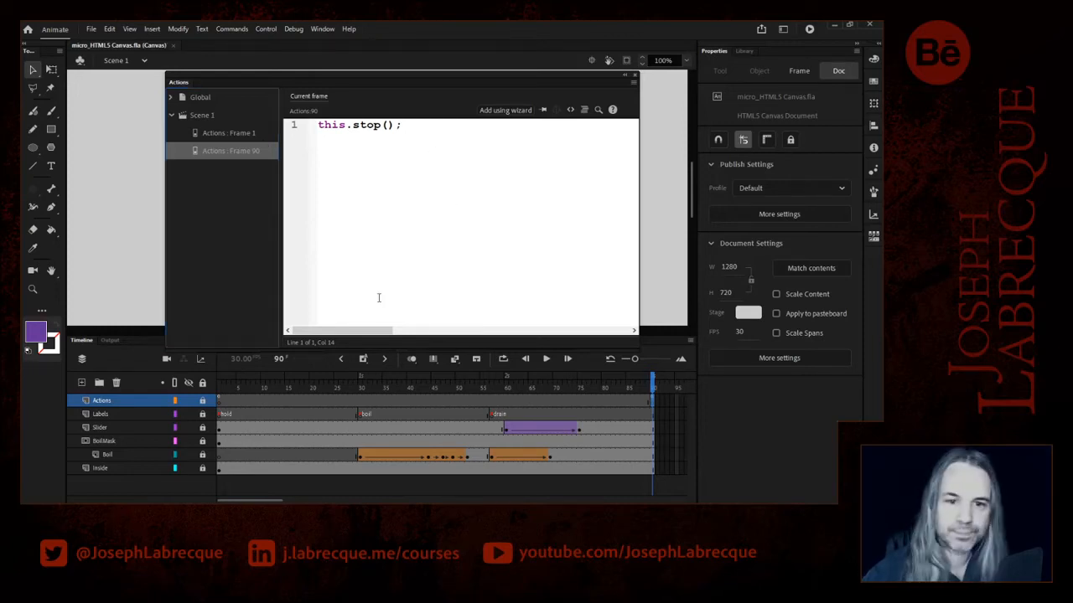
# - Add two new lines below this.stop(); in the script on frame 1 of the Actions layer
pyautogui.click(221, 401)
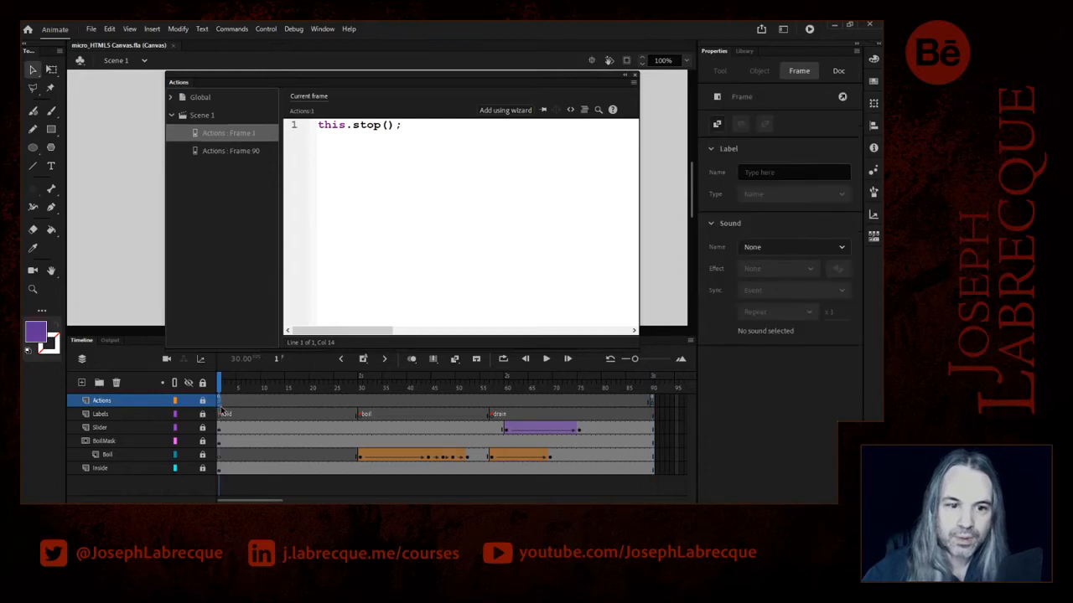
pyautogui.click(414, 134)
pyautogui.press('Return')
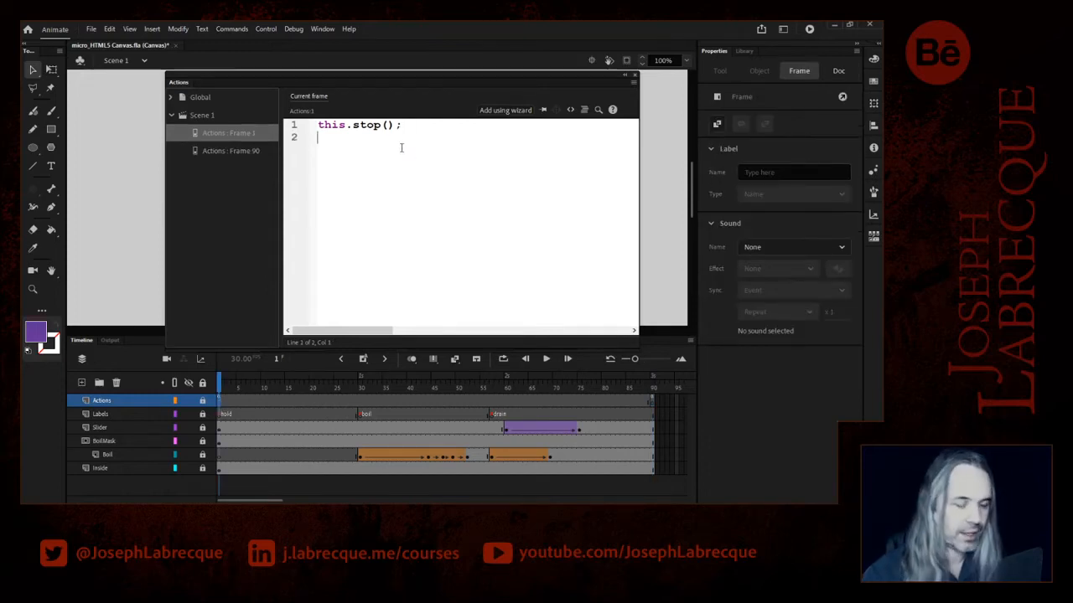
pyautogui.press('Return')
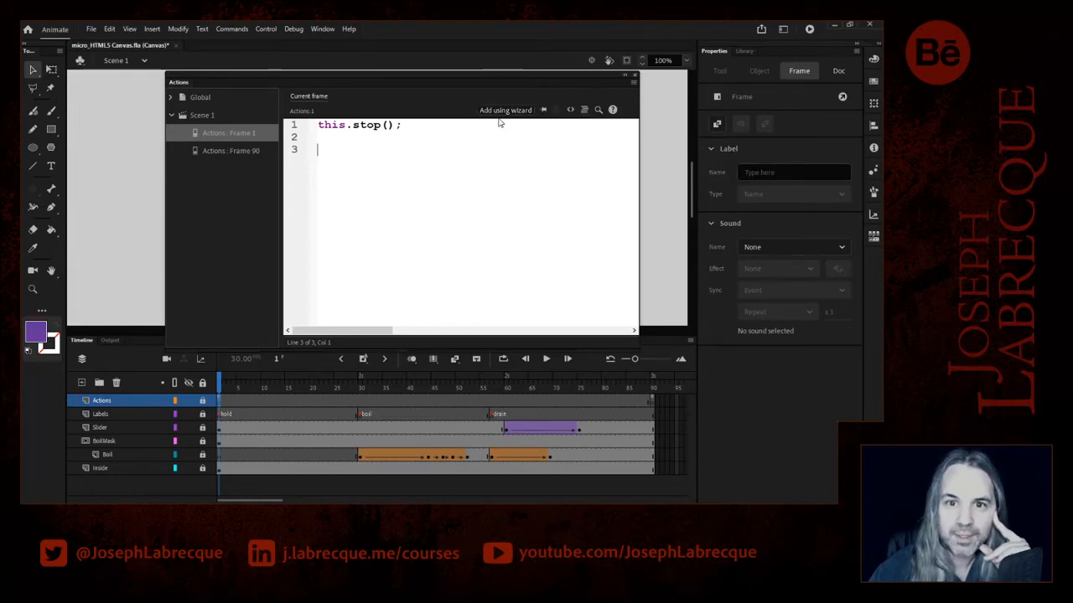
pyautogui.click(503, 111)
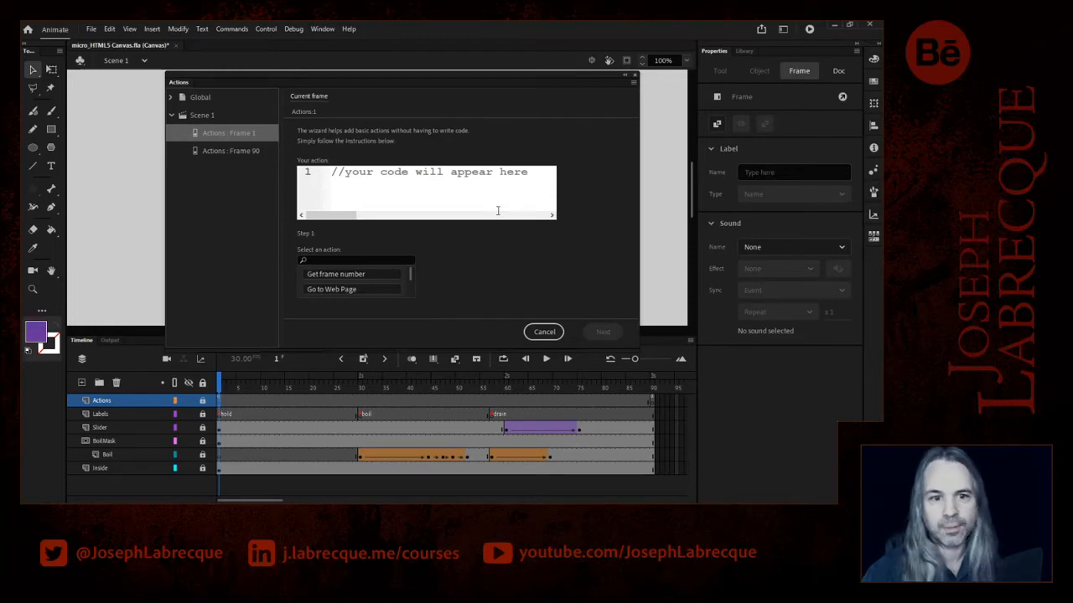
pyautogui.moveTo(410, 272); pyautogui.dragTo(411, 277)
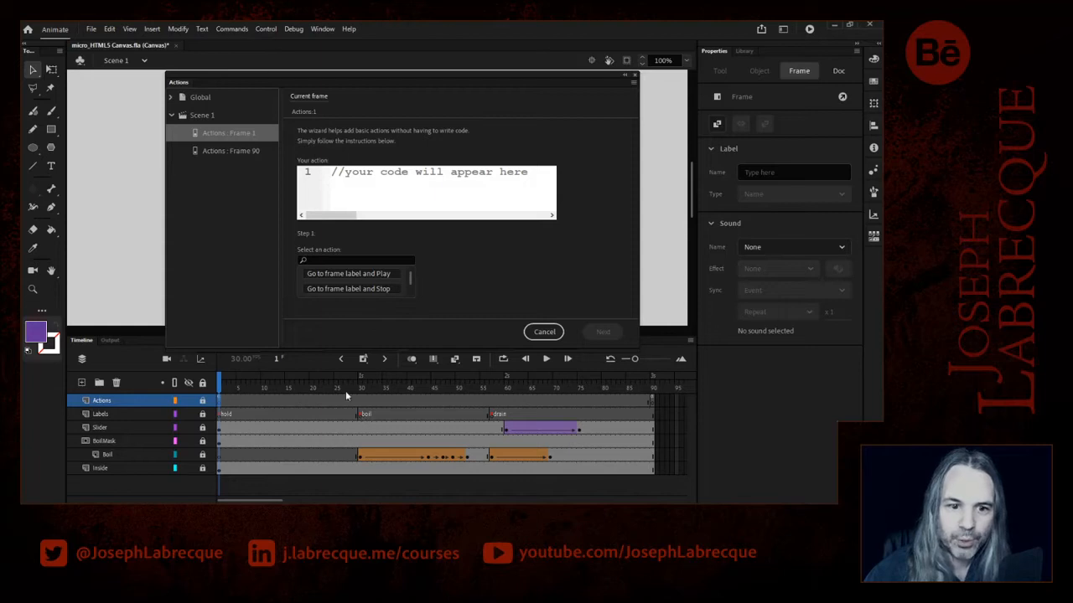
pyautogui.click(346, 276)
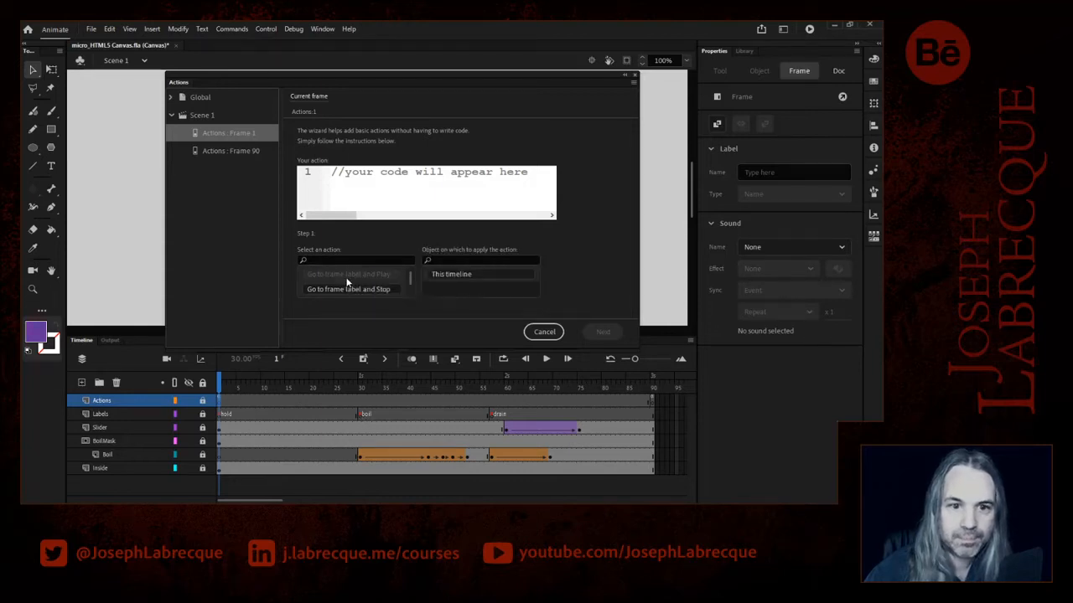
pyautogui.click(458, 277)
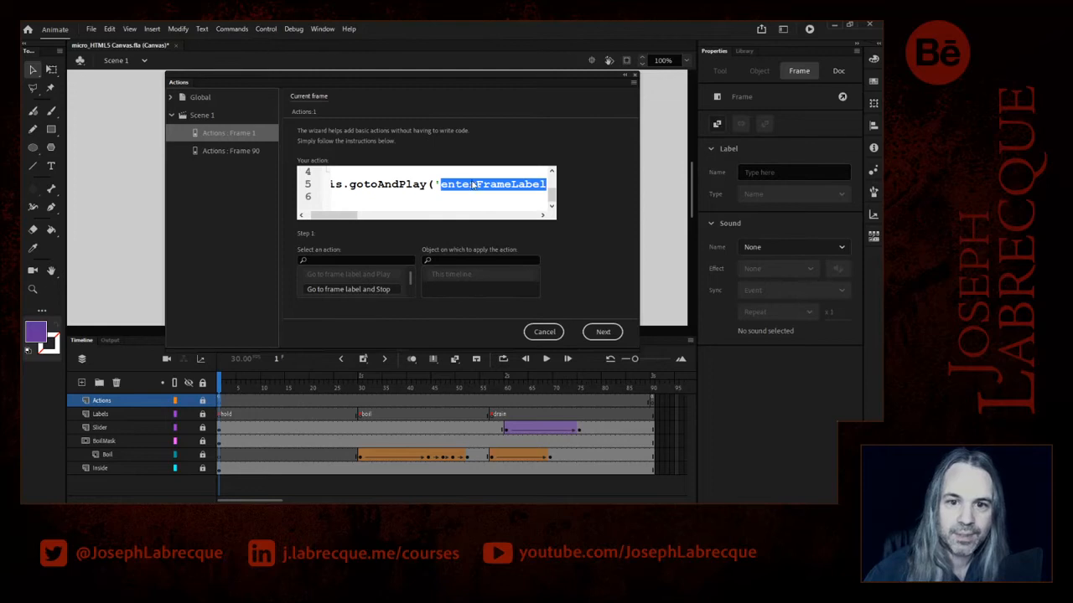
pyautogui.moveTo(329, 217); pyautogui.dragTo(354, 217)
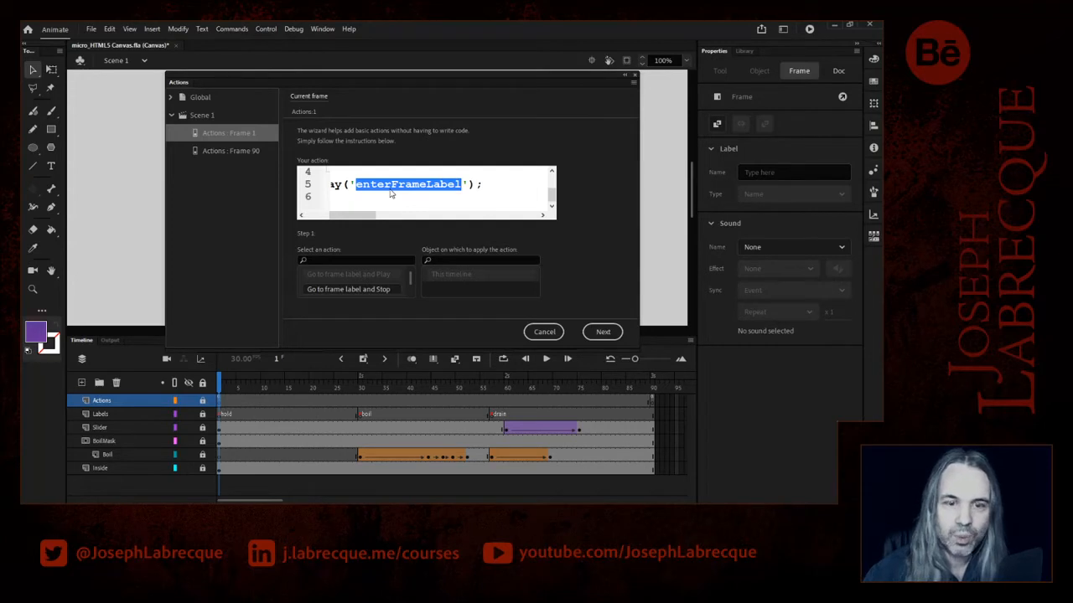
pyautogui.write('b')
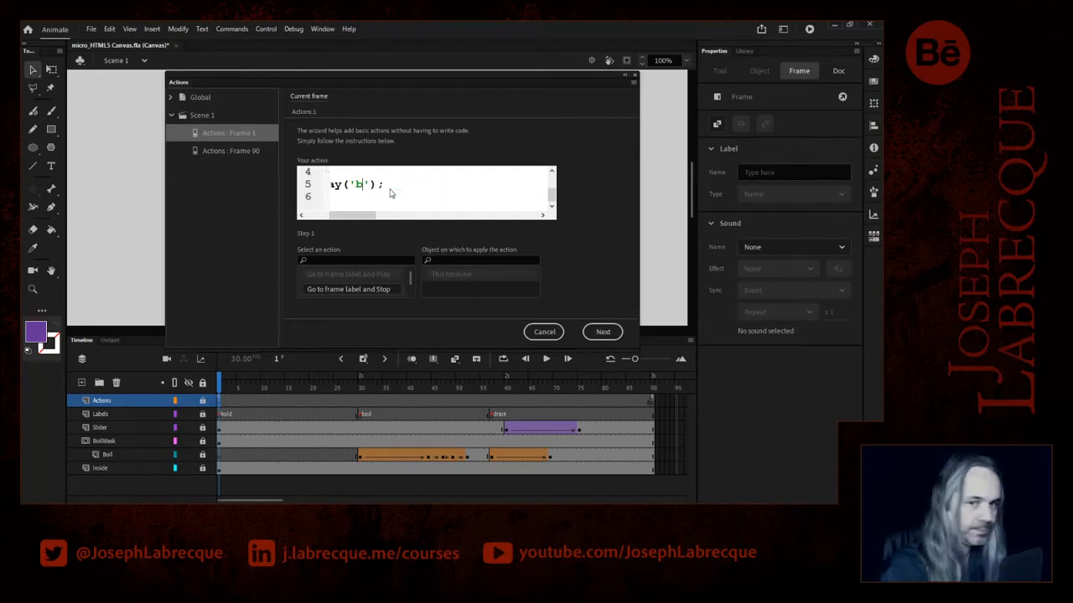
pyautogui.write('oil')
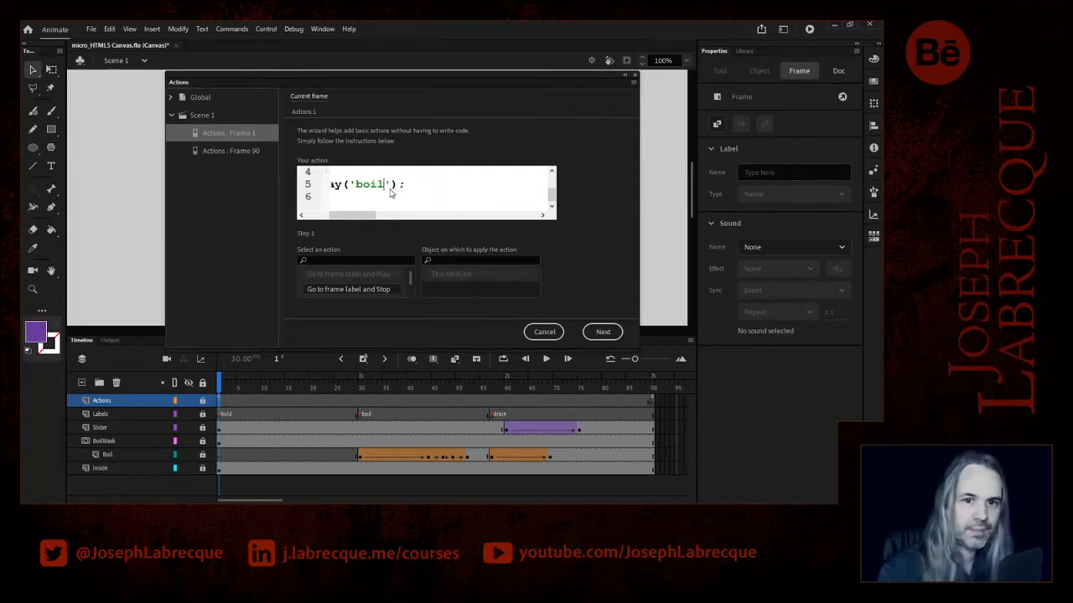
pyautogui.moveTo(341, 219); pyautogui.dragTo(317, 220)
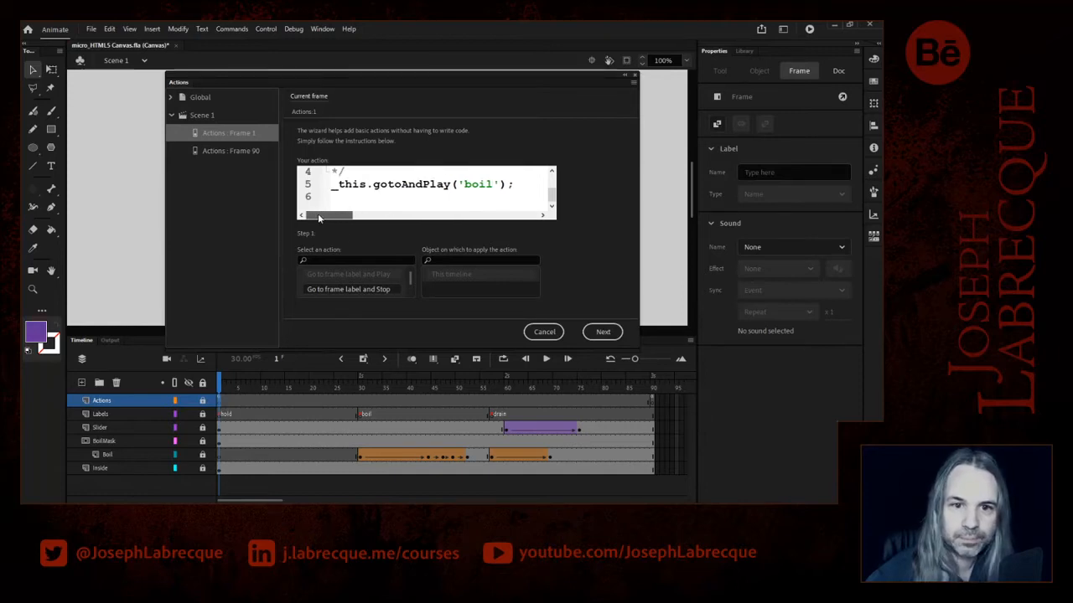
pyautogui.click(602, 332)
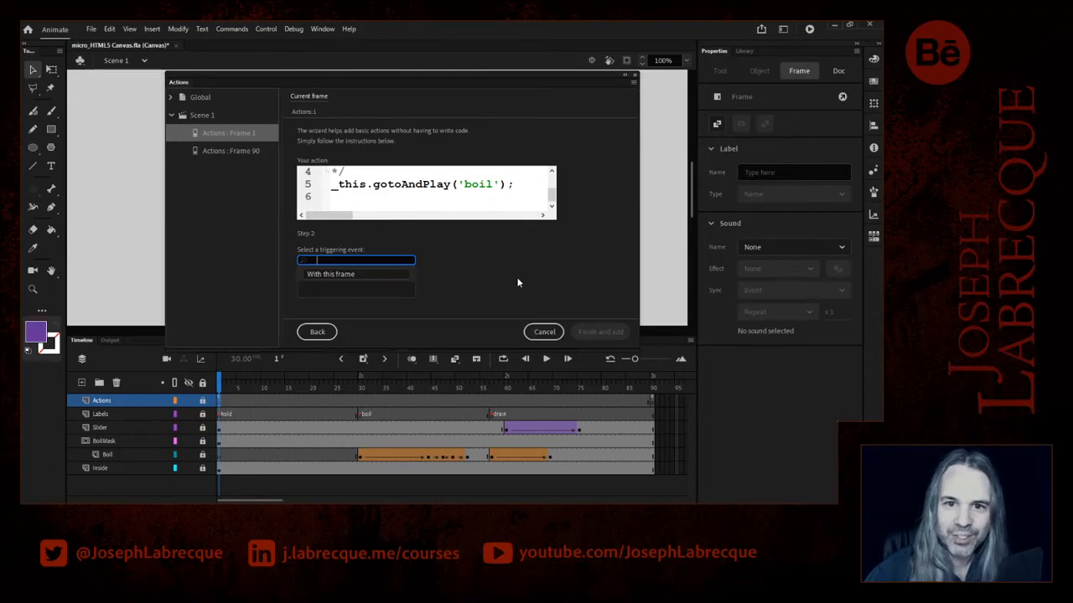
pyautogui.click(541, 333)
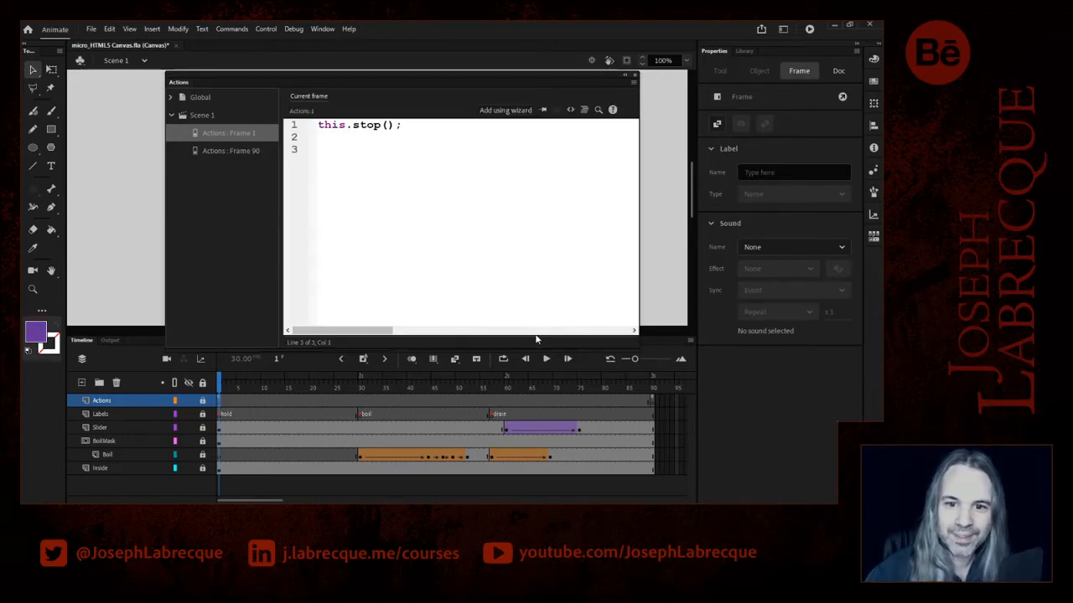
# - Collapse the script editor to unlock the Slider layer, and open the round slider's instance name for editing
pyautogui.click(624, 75)
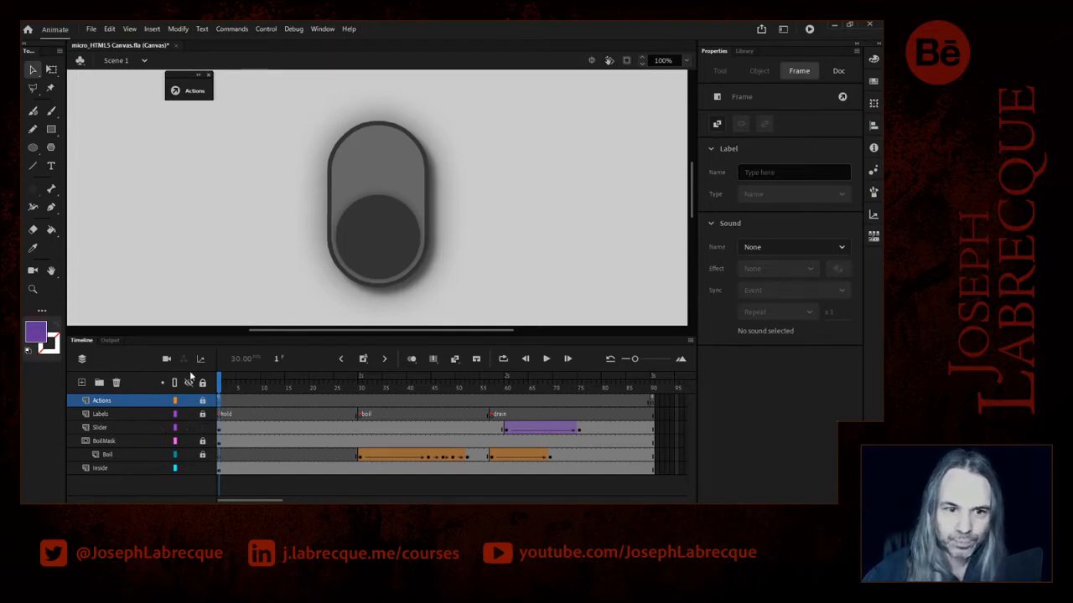
pyautogui.click(202, 468)
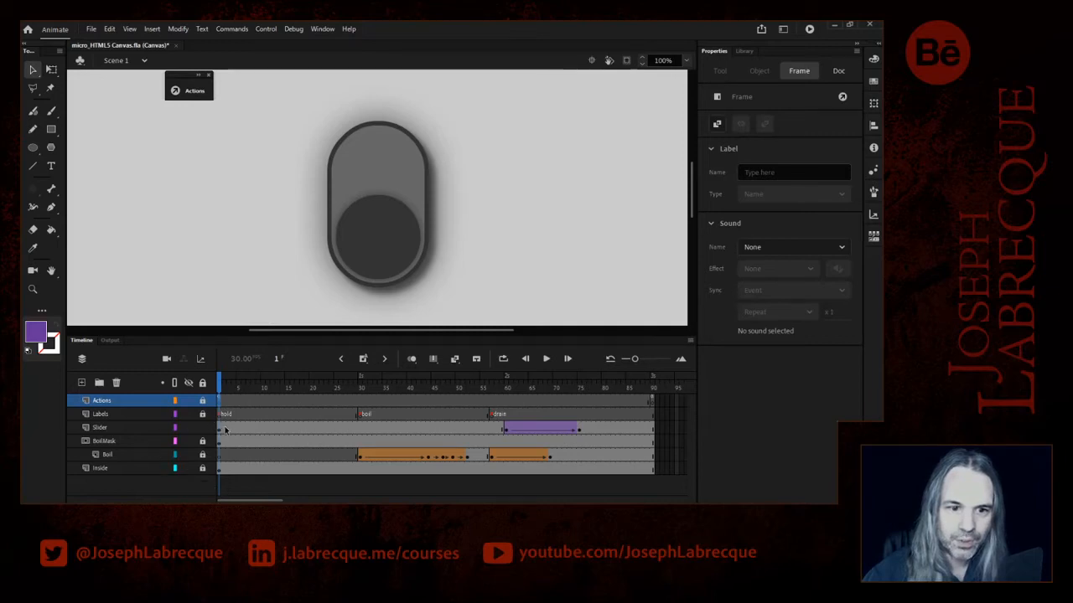
pyautogui.click(381, 235)
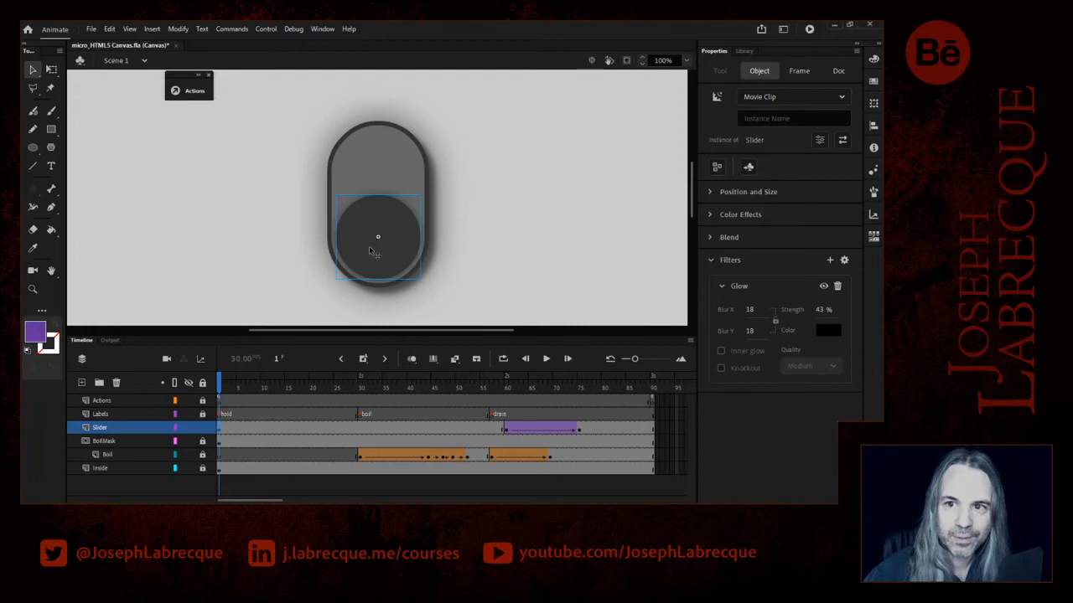
pyautogui.click(764, 118)
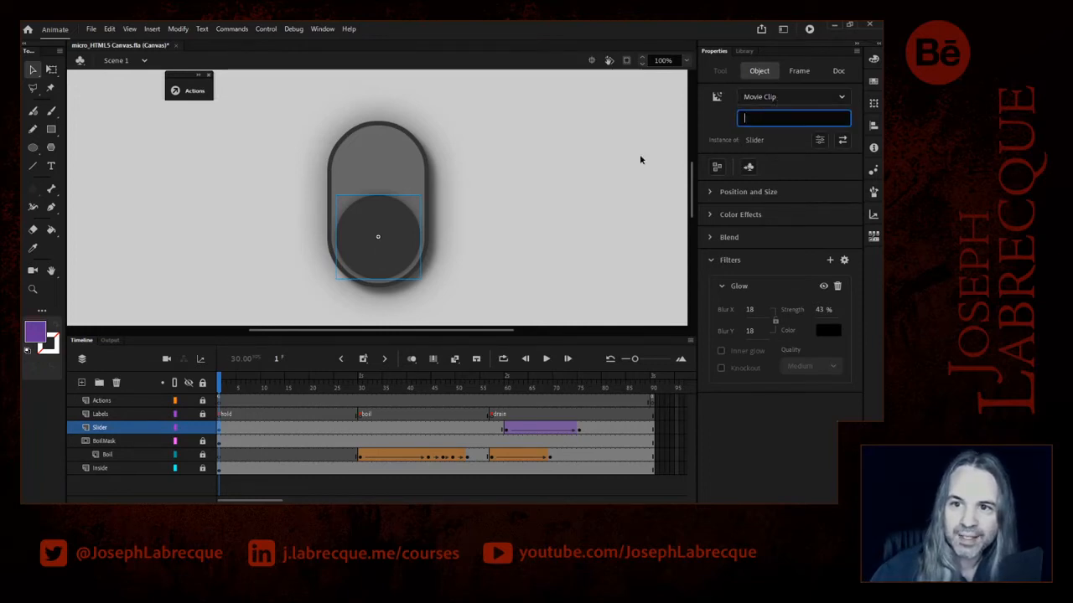
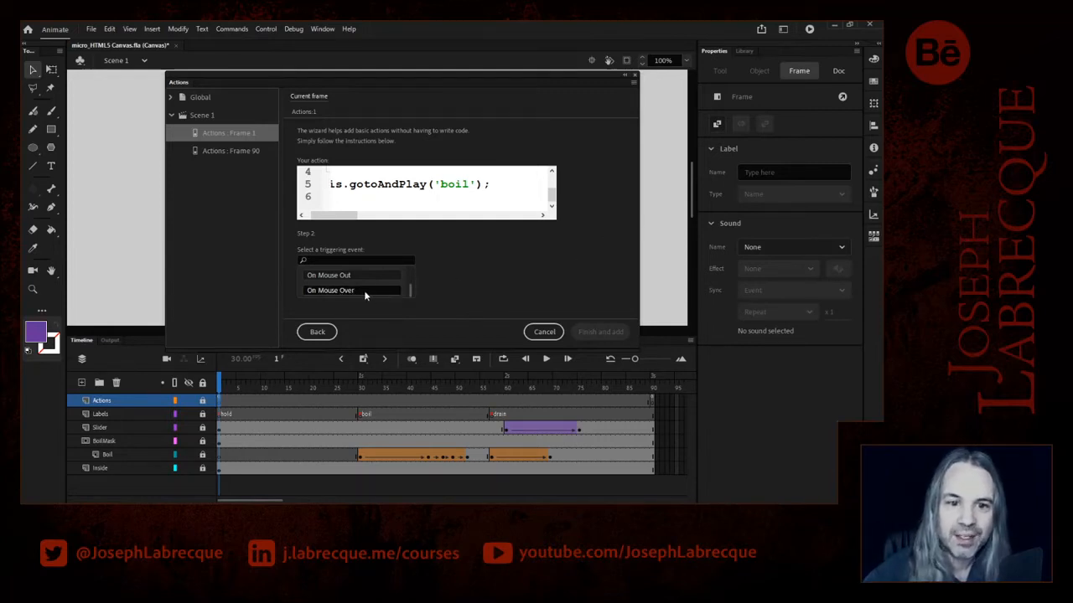
# - Set the boil playback action to trigger On Mouse Over of the slider and add the generated code to the frame 1 script
pyautogui.click(364, 291)
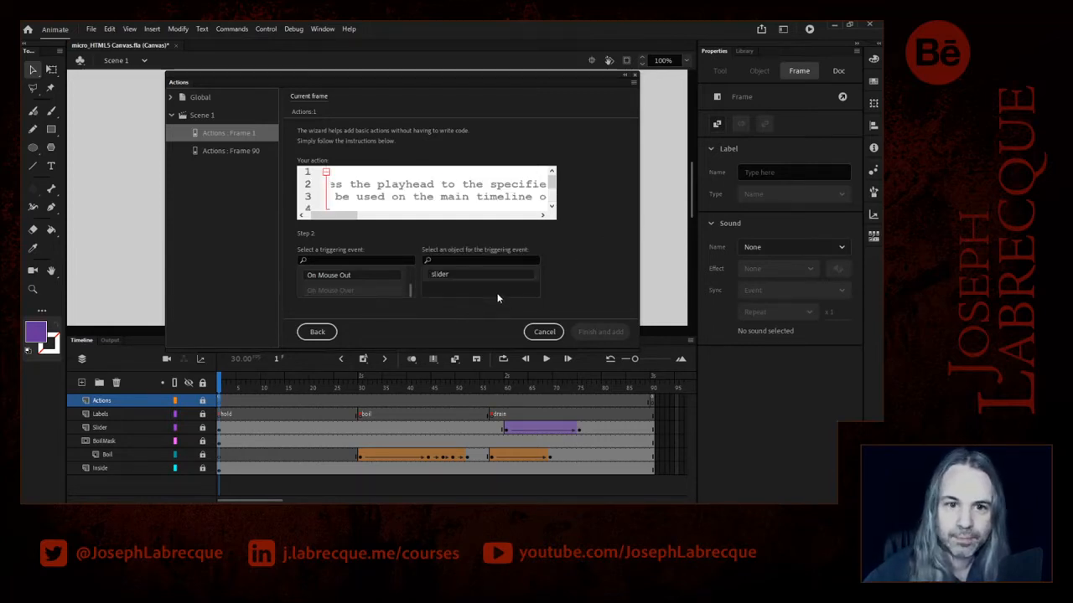
pyautogui.click(446, 276)
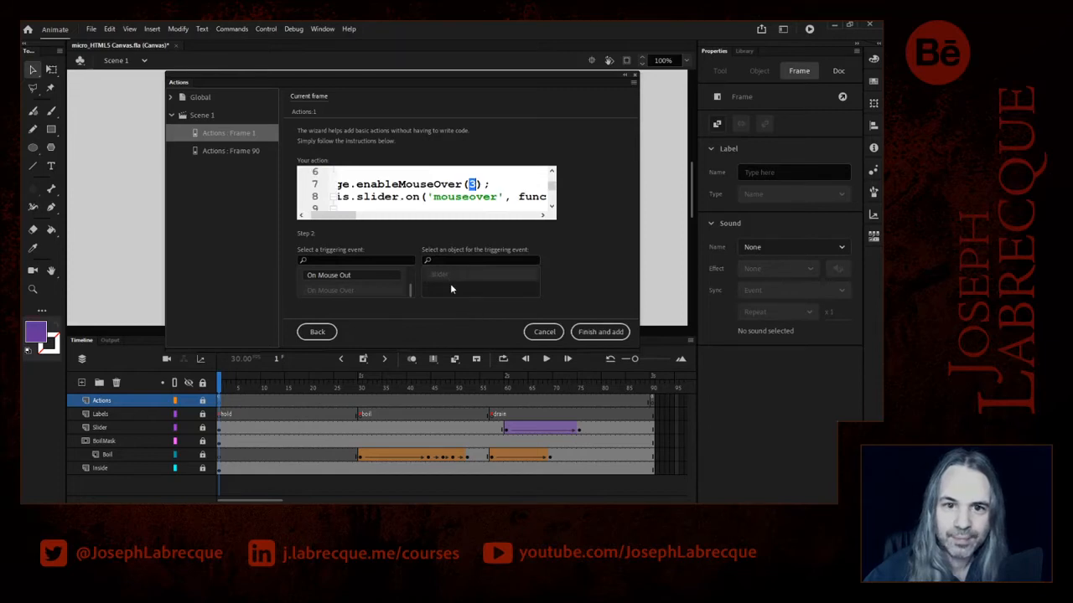
pyautogui.click(600, 332)
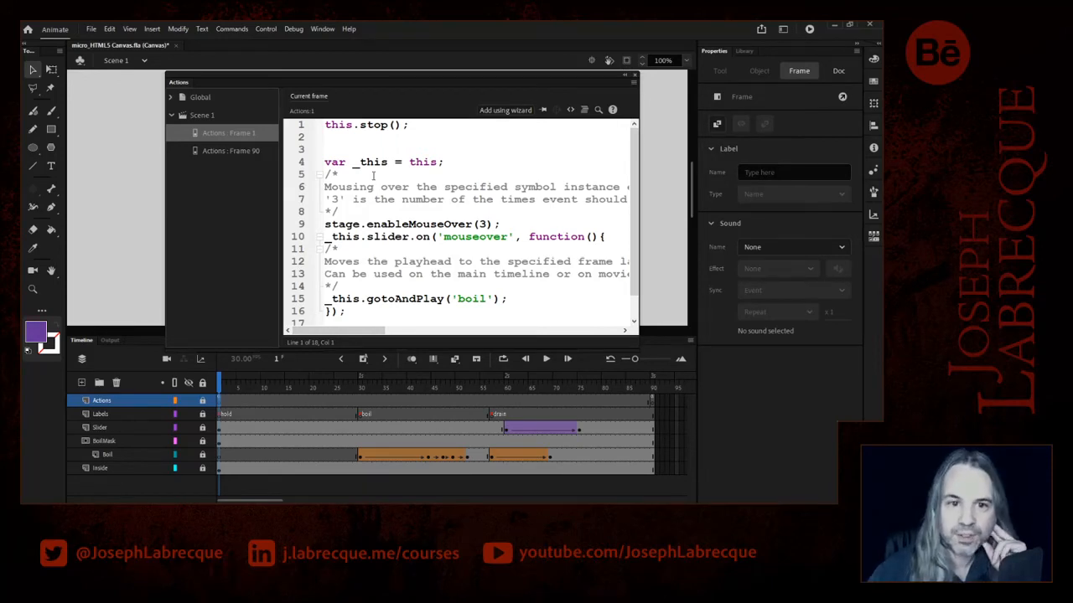
# - Review the generated frame 1 code, examining the enableMouseOver(3) line and the slider's mouseover handler
pyautogui.scroll(-1, 634, 201)
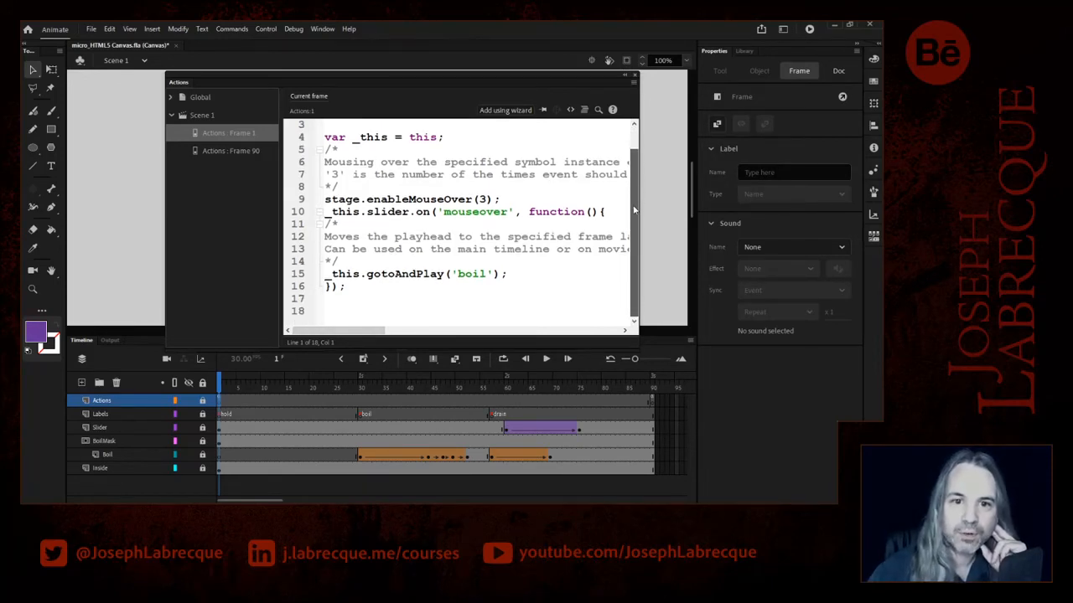
pyautogui.scroll(1, 631, 207)
pyautogui.moveTo(366, 224); pyautogui.dragTo(494, 224)
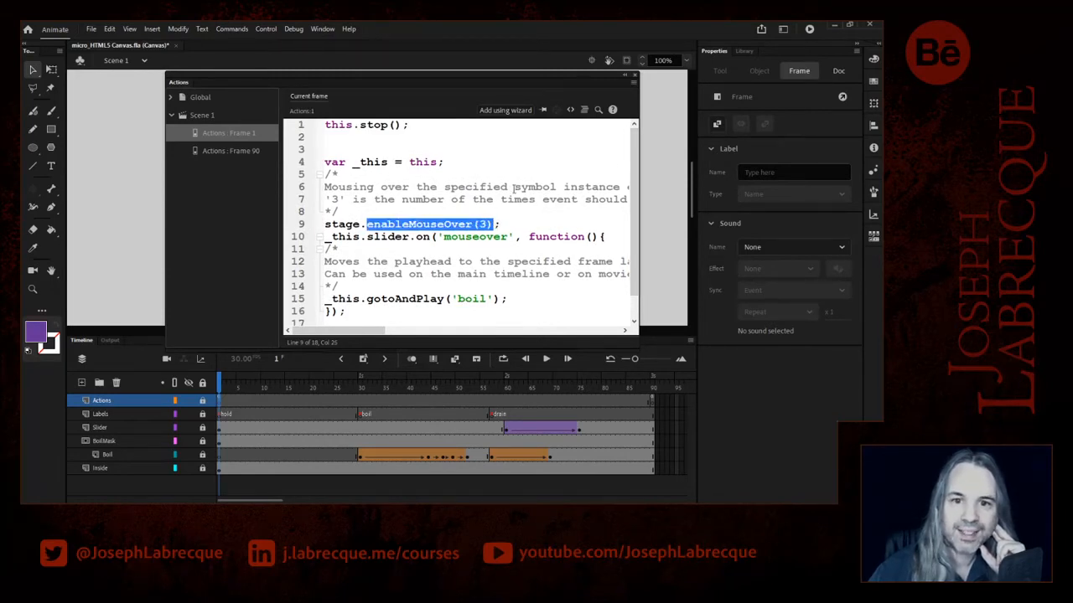
pyautogui.moveTo(339, 330); pyautogui.dragTo(306, 332)
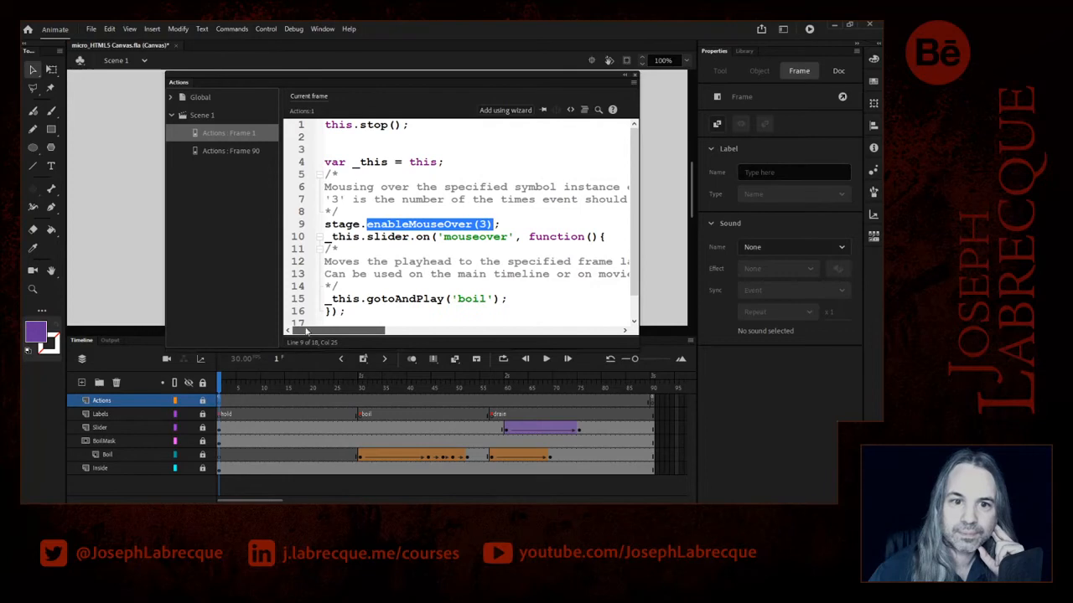
pyautogui.click(411, 261)
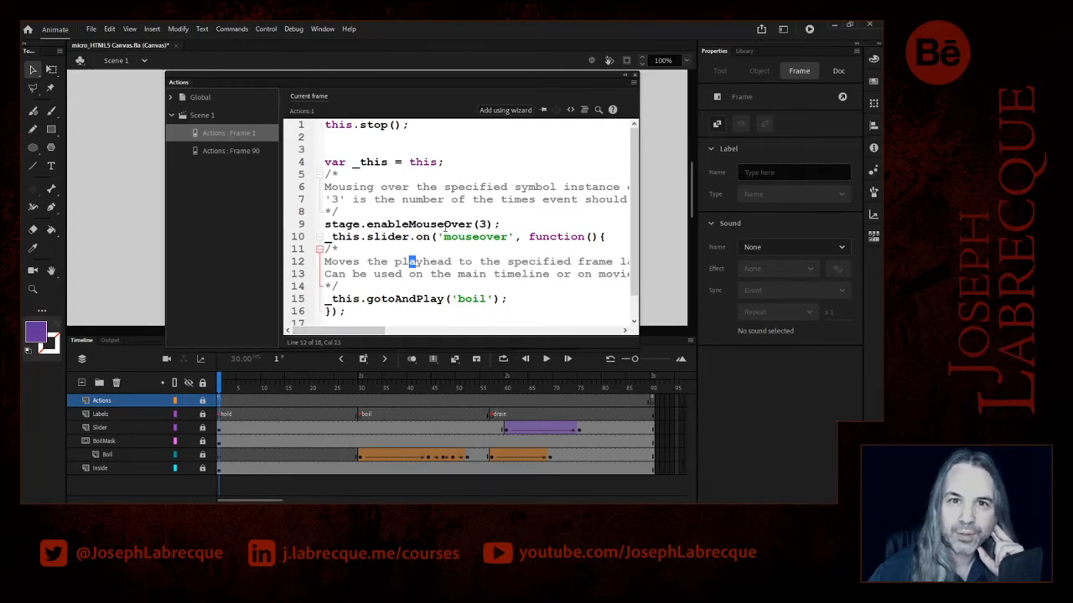
pyautogui.moveTo(498, 225); pyautogui.dragTo(324, 224)
pyautogui.doubleClick(470, 238)
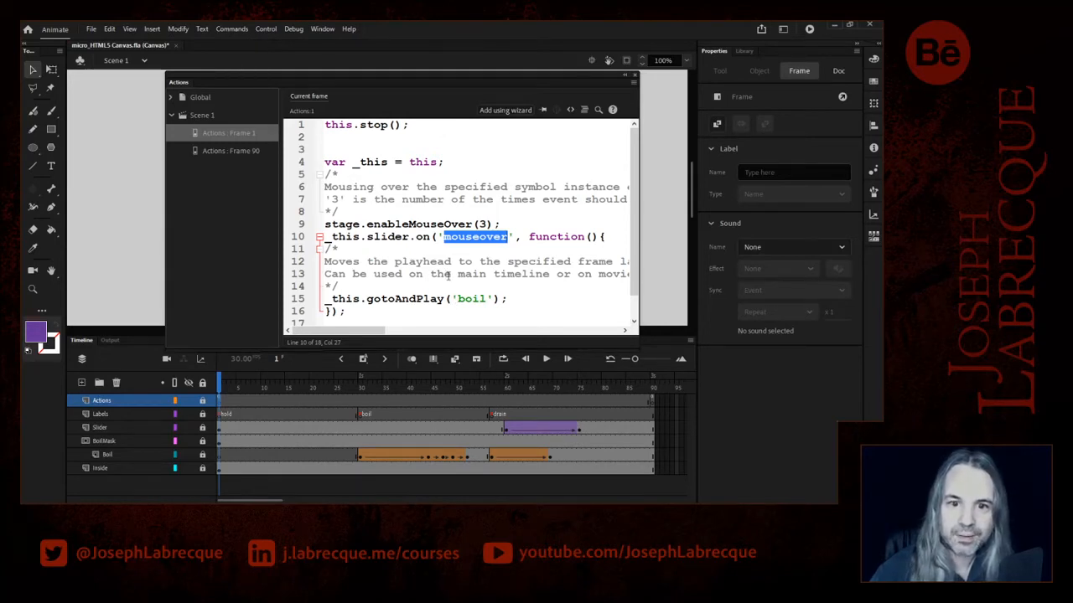
# - Collapse the script editor, save the document and test the movie in the browser
pyautogui.click(624, 74)
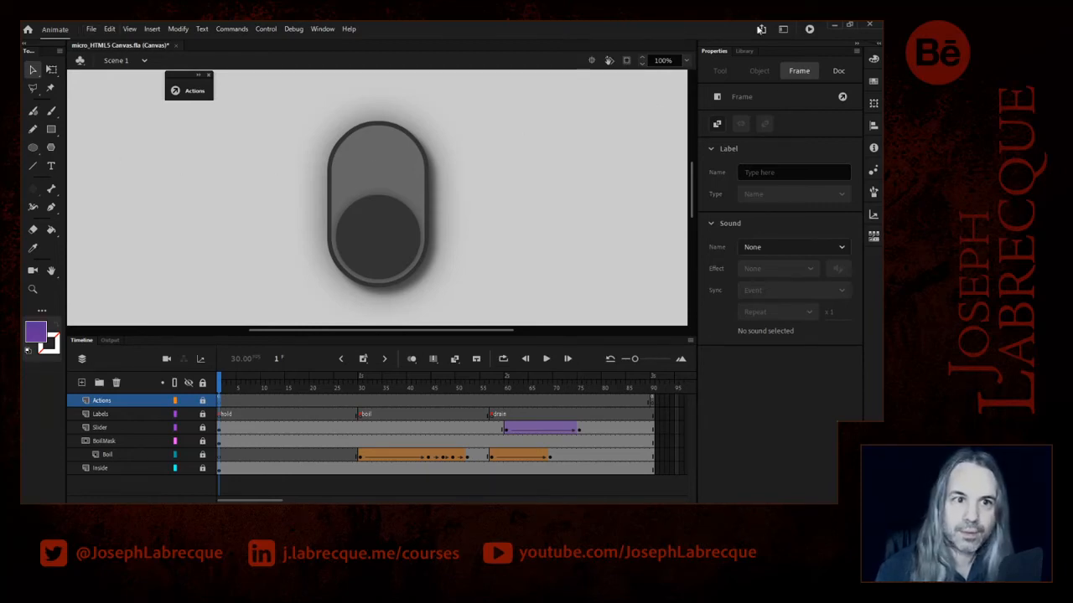
pyautogui.hotkey('ctrl', 's')
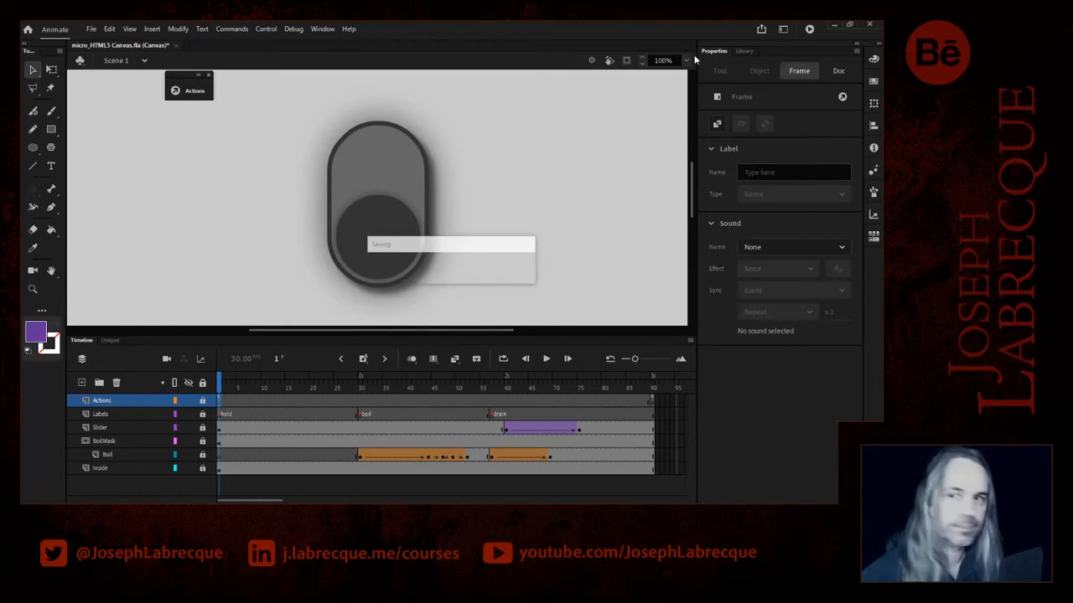
pyautogui.click(810, 31)
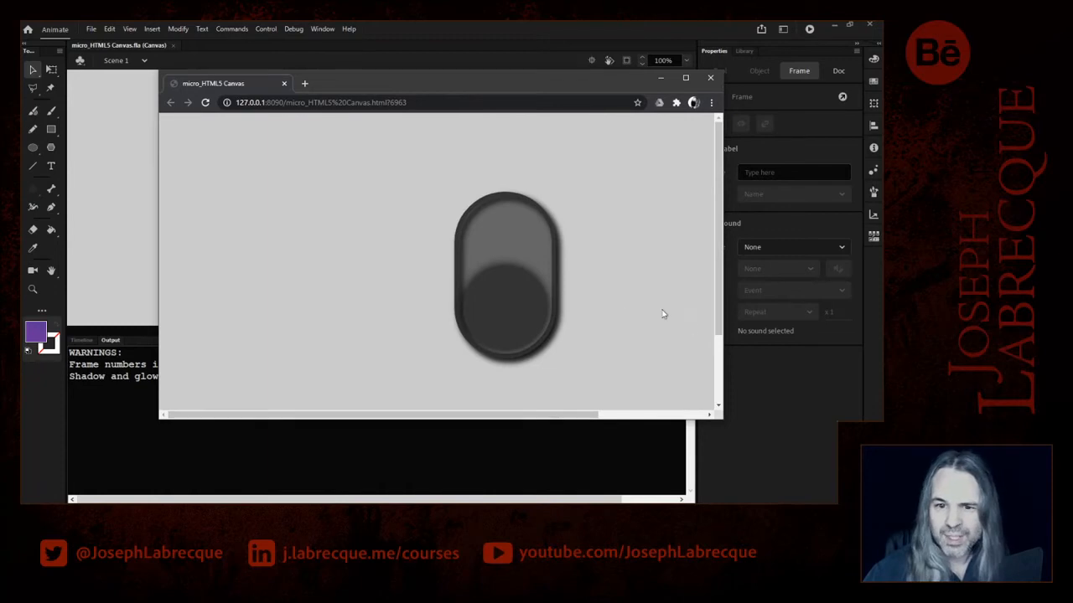
# - Try the slider's mouse-over animation in the browser preview, reload the page, try it again and move the preview out of the way
pyautogui.click(496, 324)
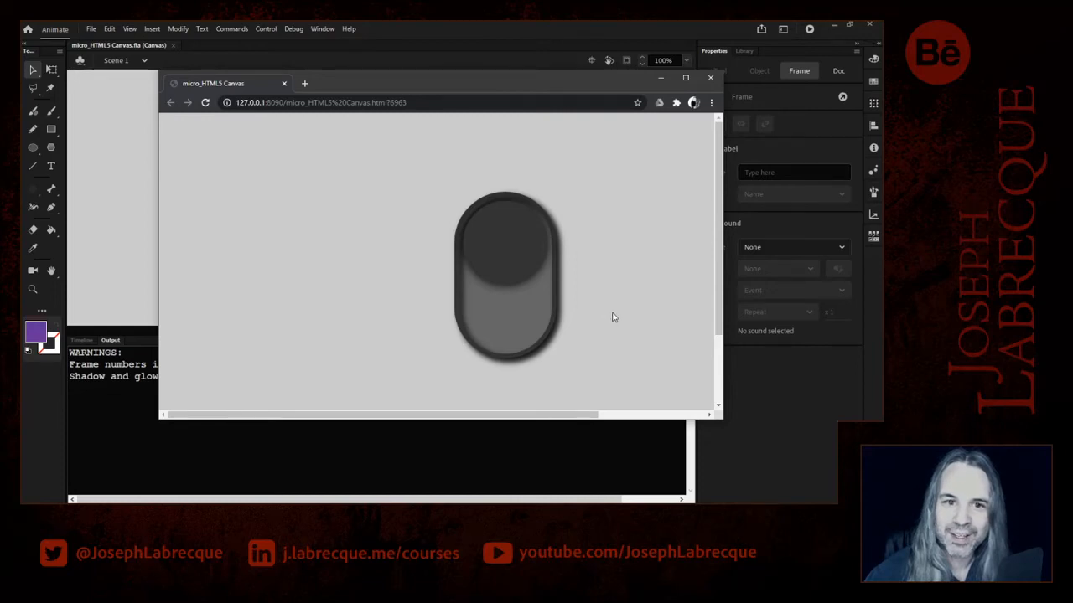
pyautogui.click(206, 103)
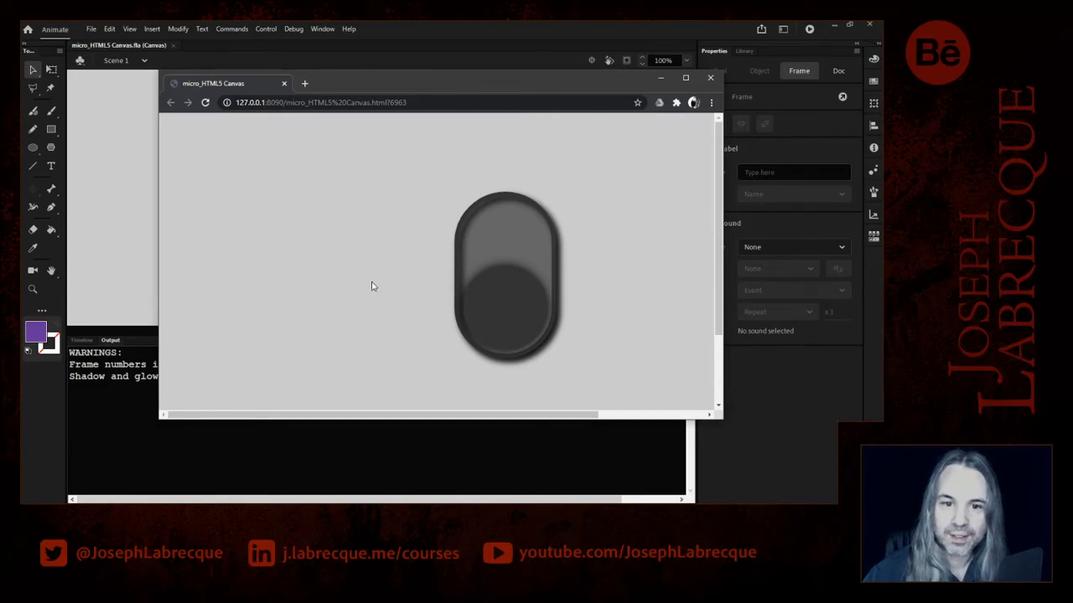
pyautogui.click(495, 310)
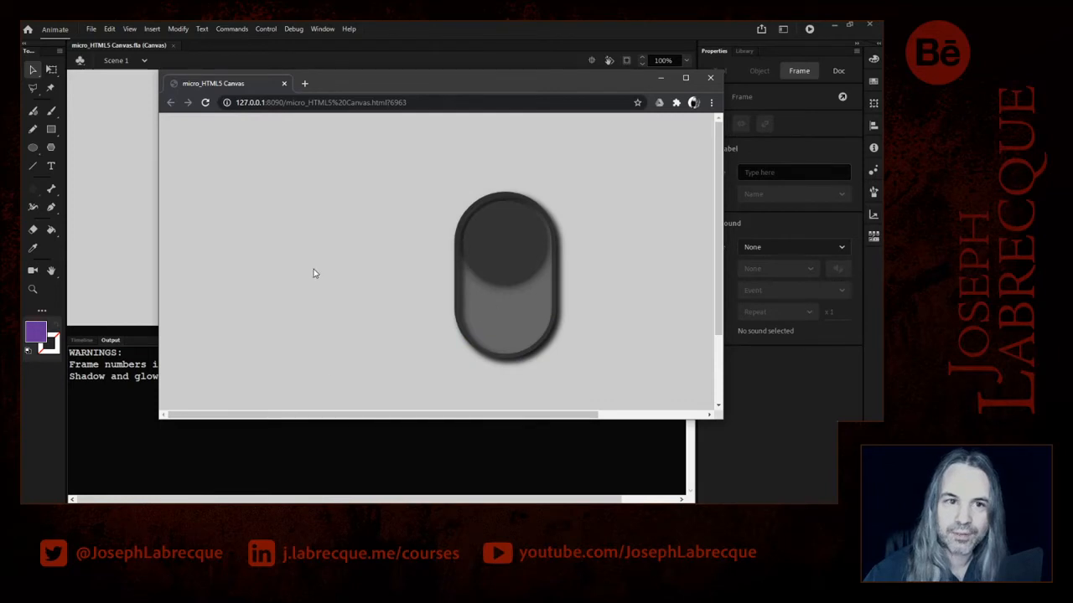
pyautogui.moveTo(377, 85); pyautogui.dragTo(885, 67)
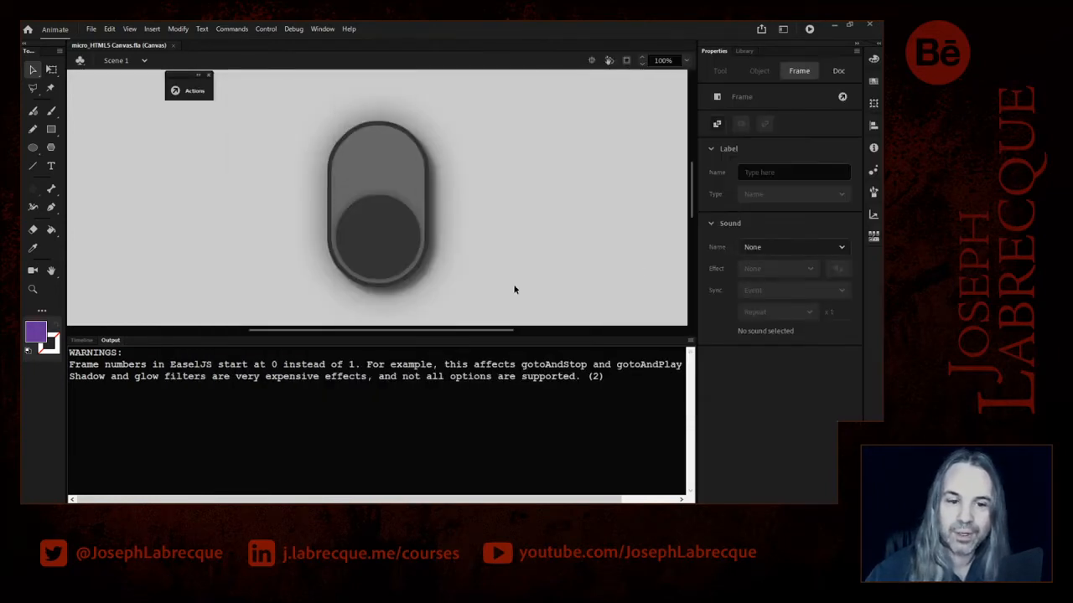
# - Insert a keyframe at frame 47 of the Labels layer and label it repeater
pyautogui.click(81, 340)
pyautogui.moveTo(361, 387); pyautogui.dragTo(485, 396)
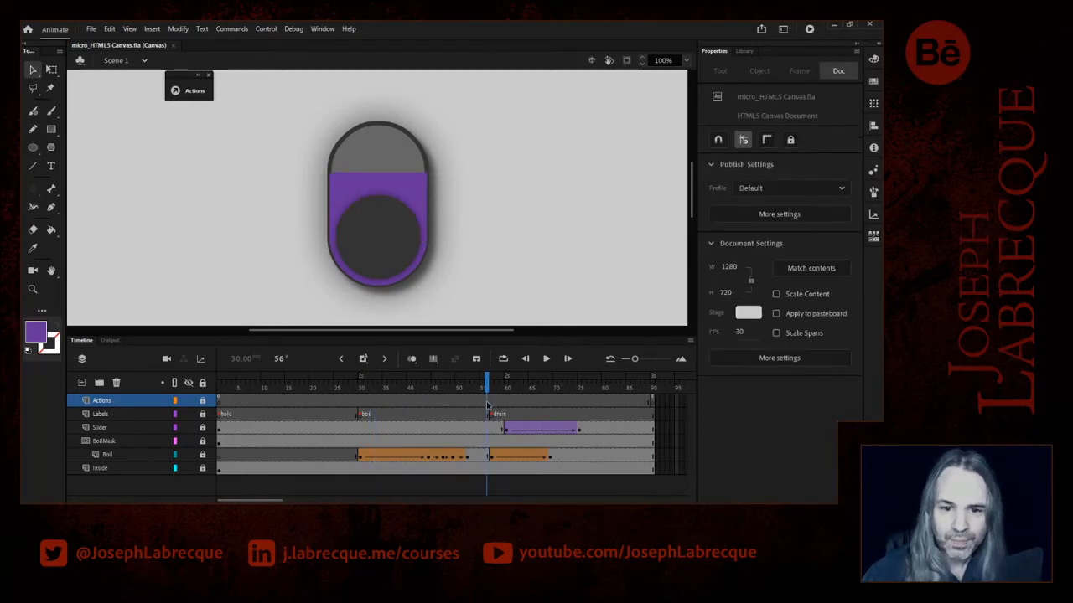
pyautogui.moveTo(456, 419); pyautogui.dragTo(444, 390)
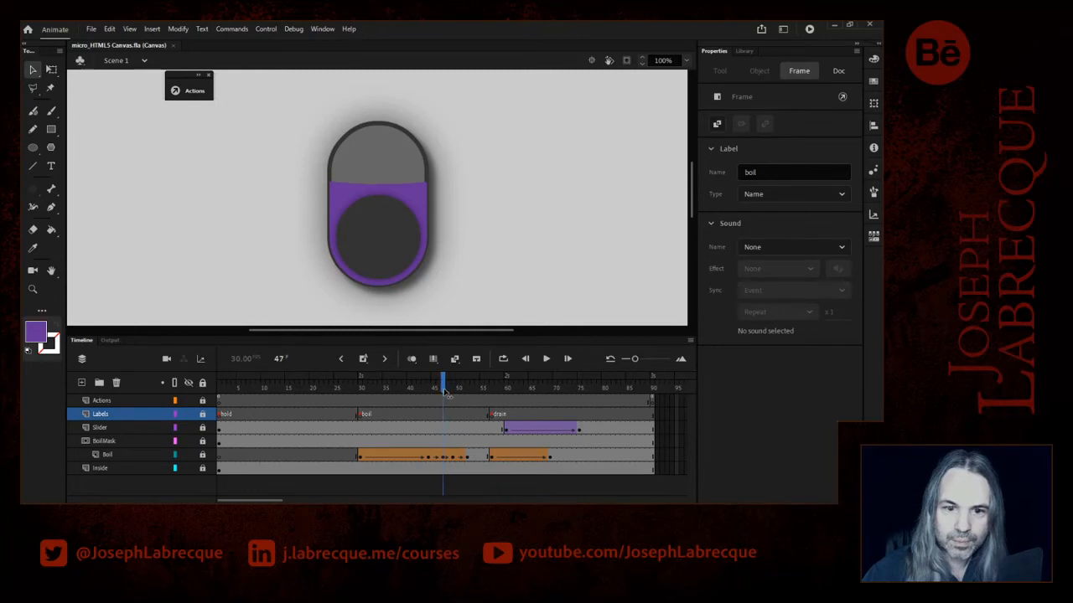
pyautogui.click(444, 417)
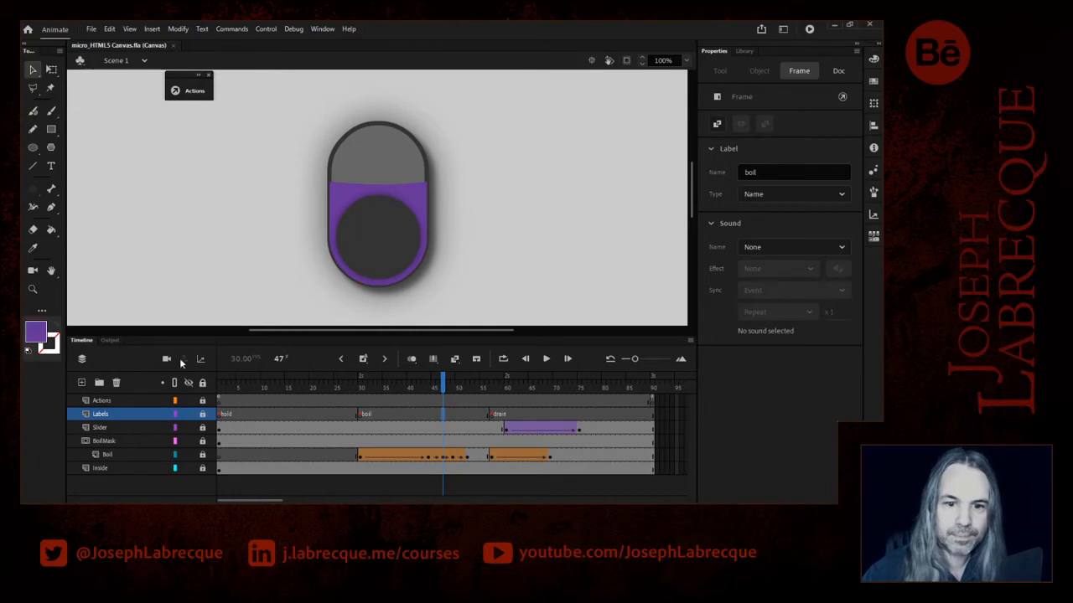
pyautogui.click(363, 360)
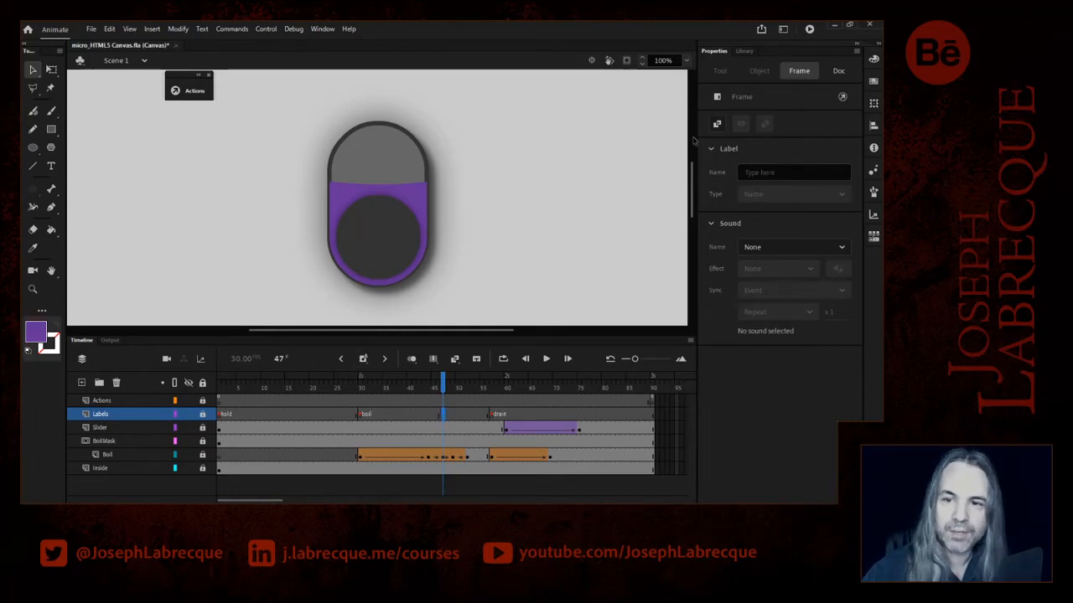
pyautogui.click(772, 173)
pyautogui.write('repeater')
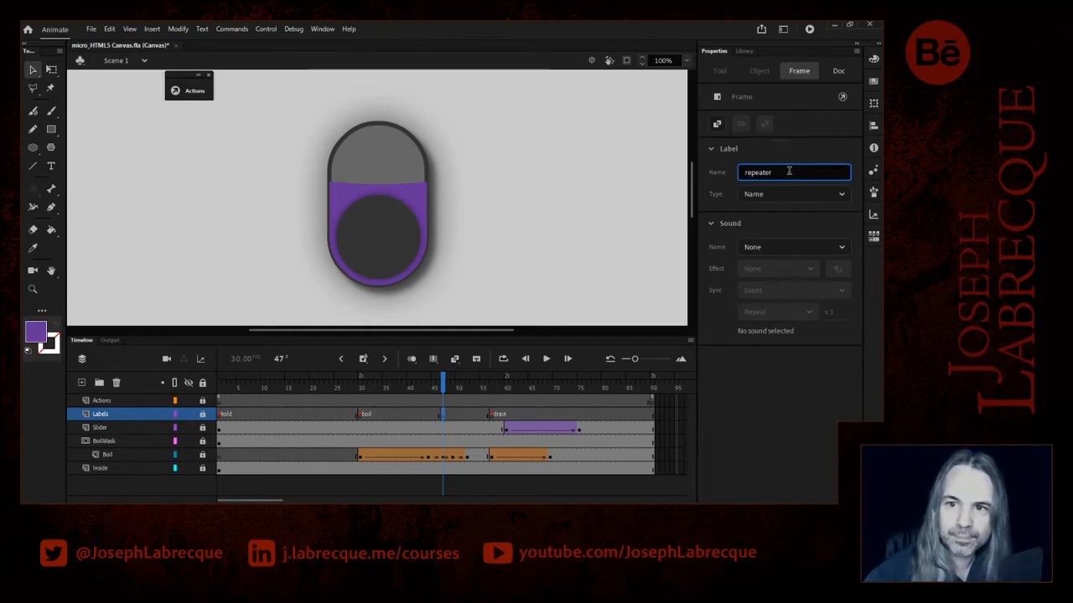
pyautogui.press('Return')
pyautogui.hotkey('ctrl', 'c')
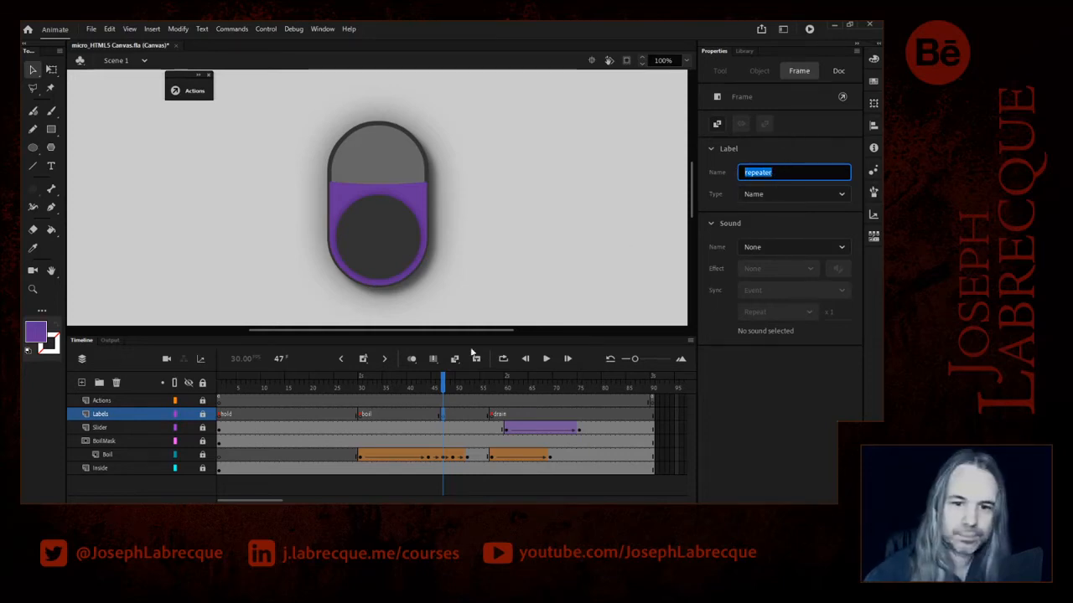
# - Insert a keyframe at frame 53 of the Actions layer, just after the boil animation's last keyframe
pyautogui.click(486, 415)
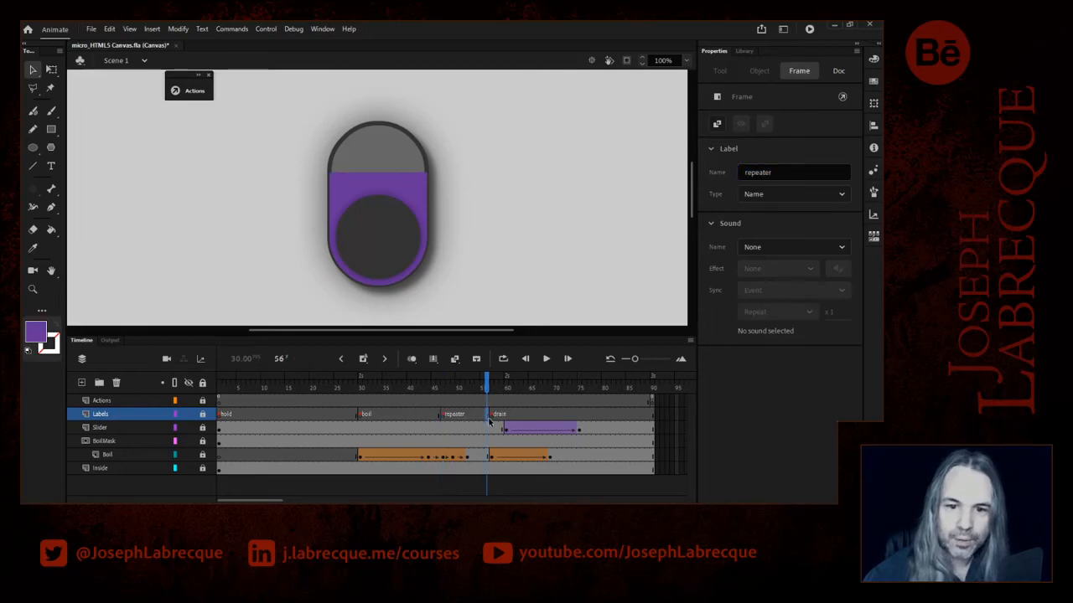
pyautogui.click(471, 418)
pyautogui.click(467, 417)
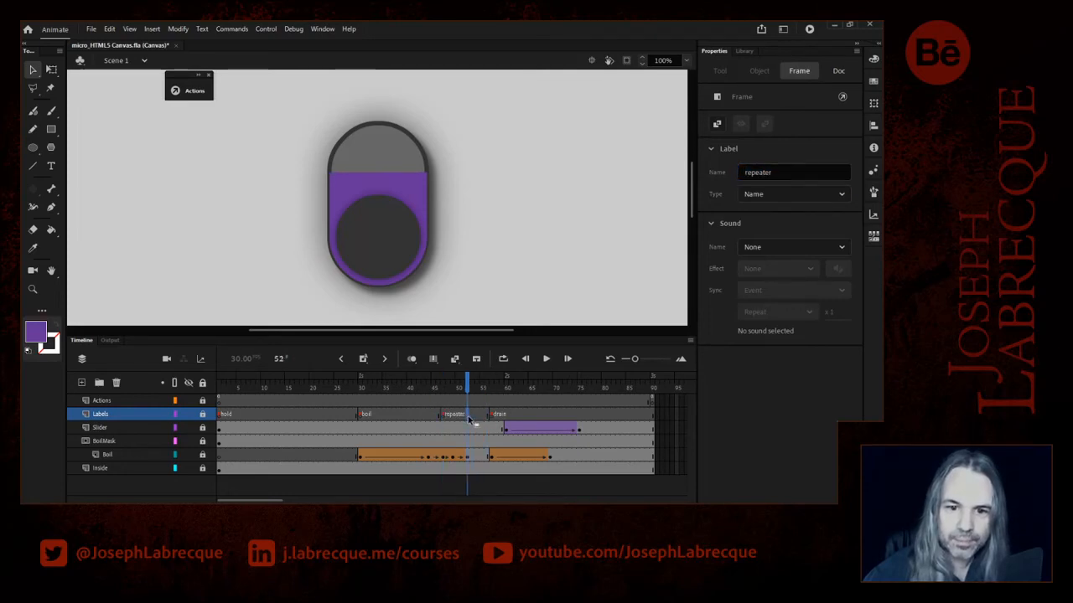
pyautogui.click(473, 418)
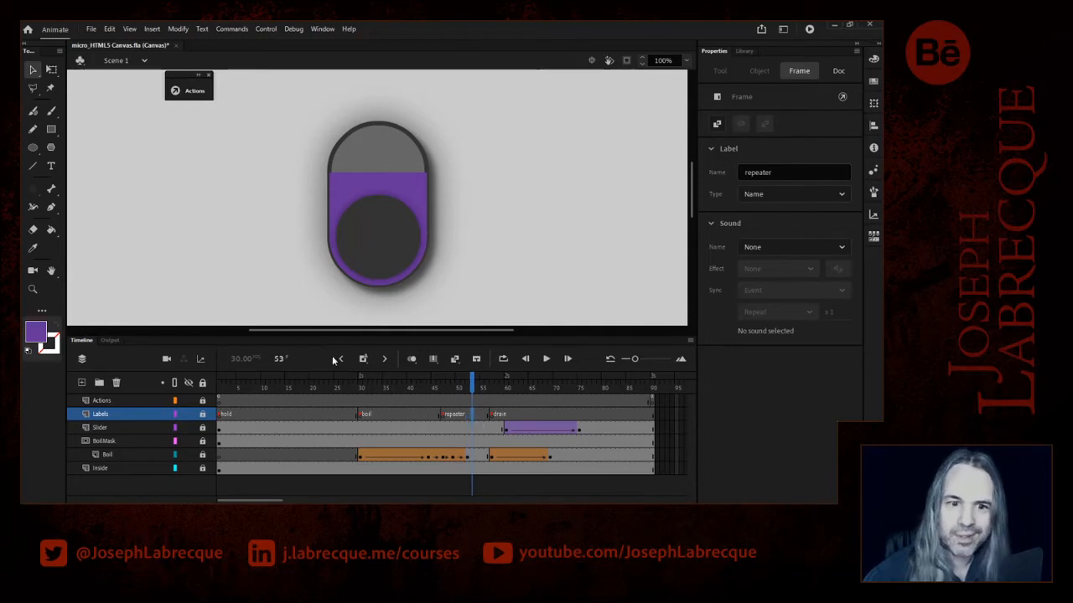
pyautogui.click(477, 409)
pyautogui.click(471, 405)
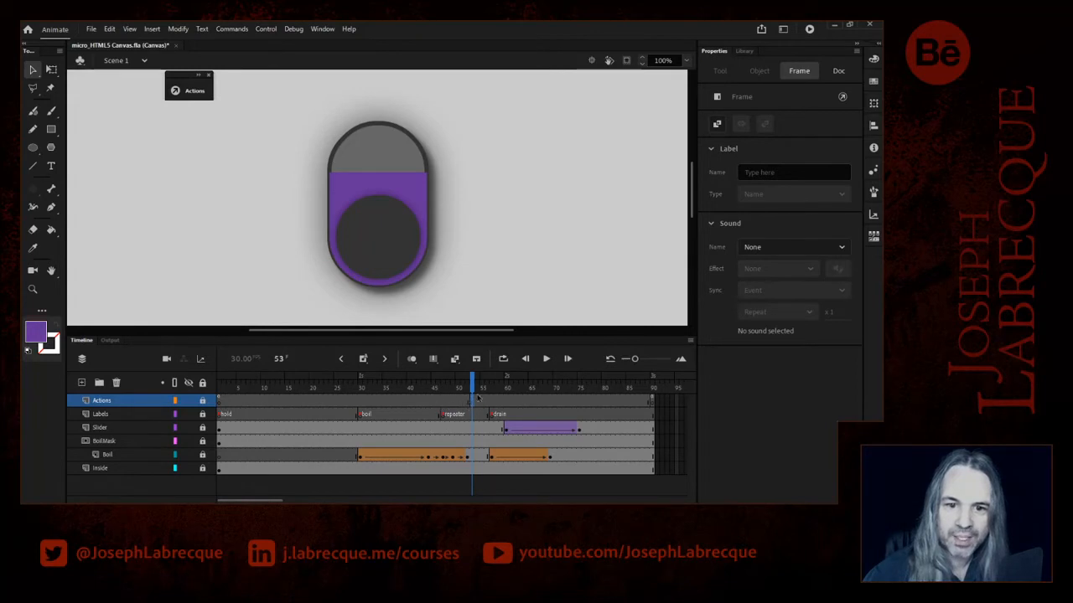
# - Use the code wizard on frame 53 to set up Go to frame label and Play on this timeline with the label repeater
pyautogui.click(202, 83)
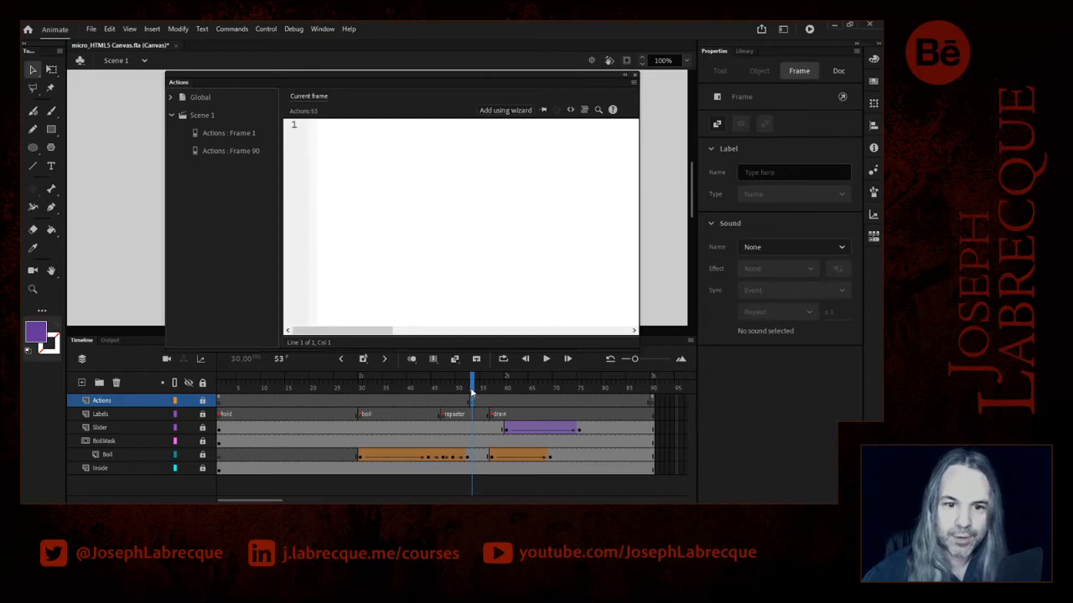
pyautogui.click(505, 110)
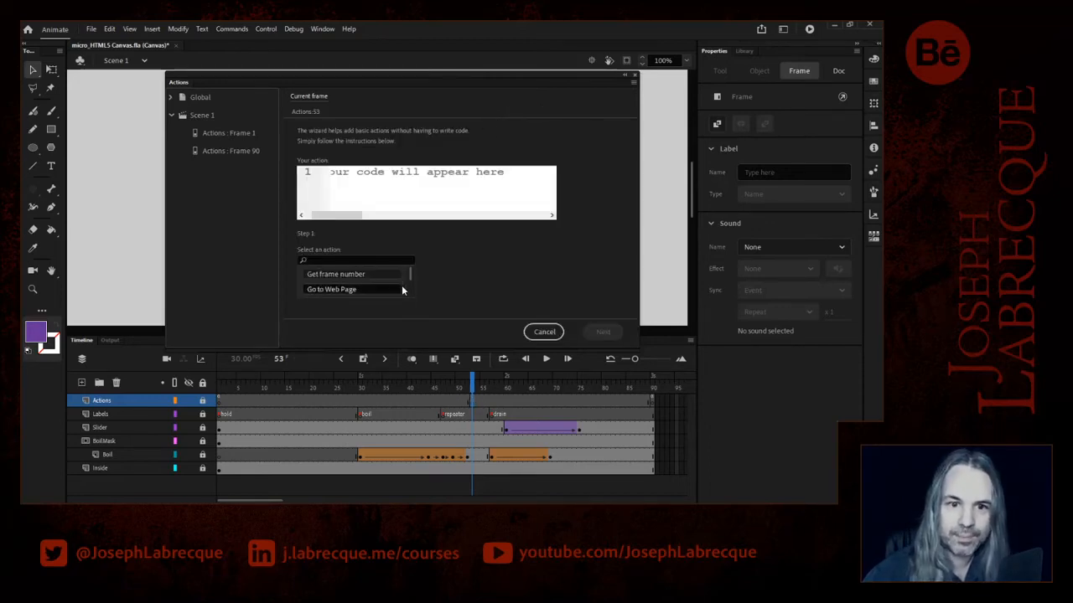
pyautogui.moveTo(409, 272); pyautogui.dragTo(412, 274)
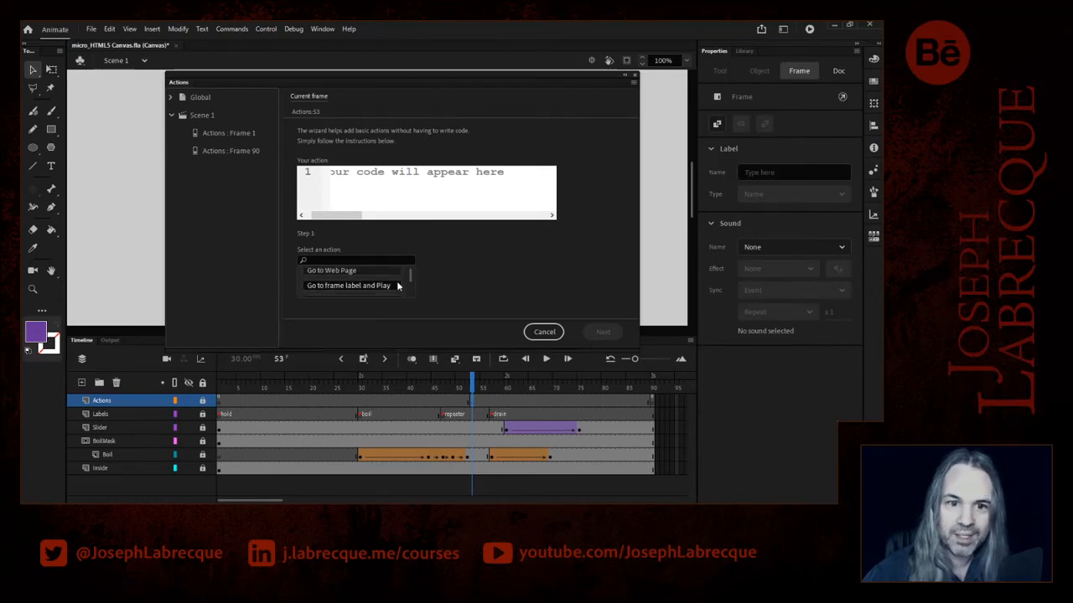
pyautogui.click(403, 288)
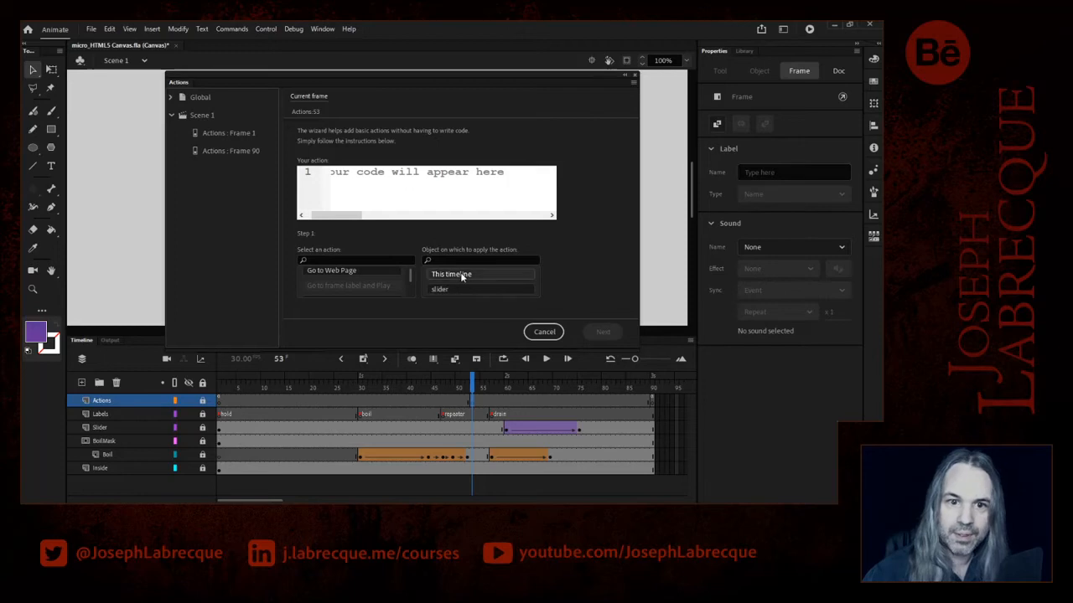
pyautogui.click(453, 275)
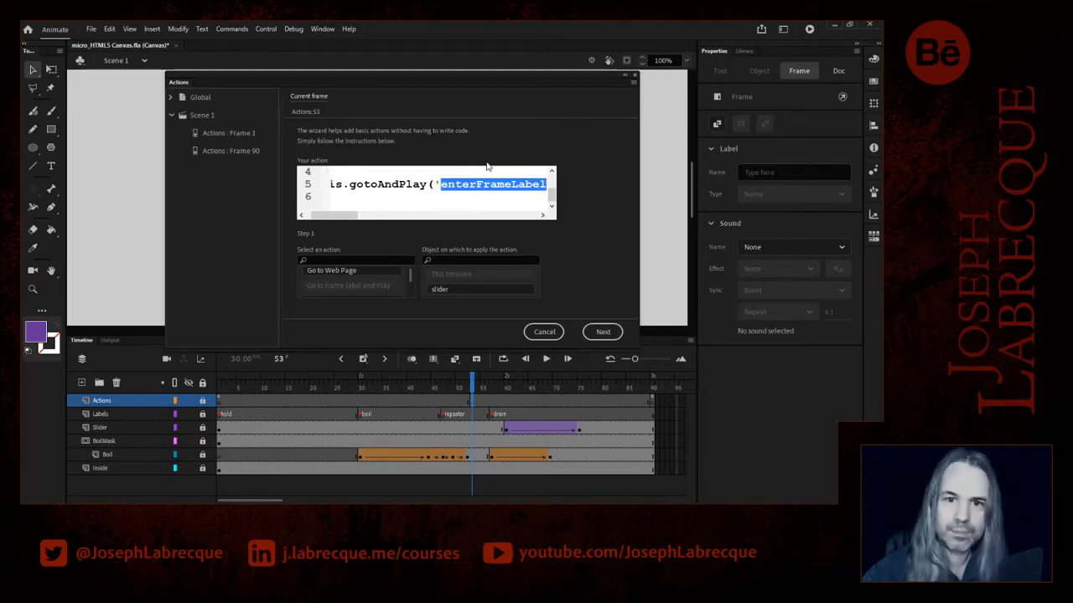
pyautogui.hotkey('ctrl', 'v')
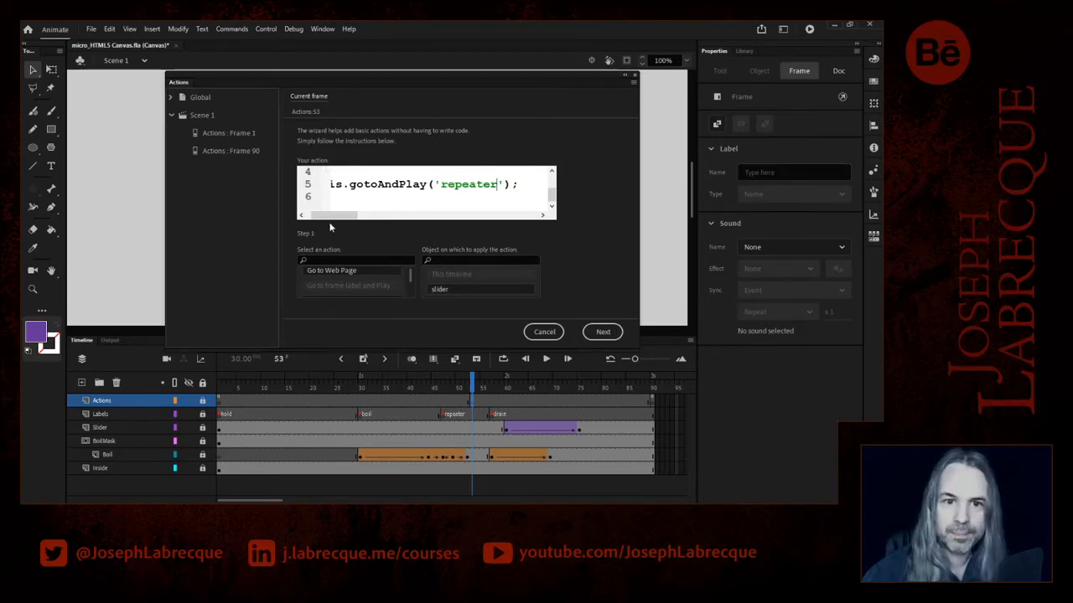
# - Trigger the repeater action With this frame, add its code to frame 53, and scrub the timeline up to that frame
pyautogui.click(602, 332)
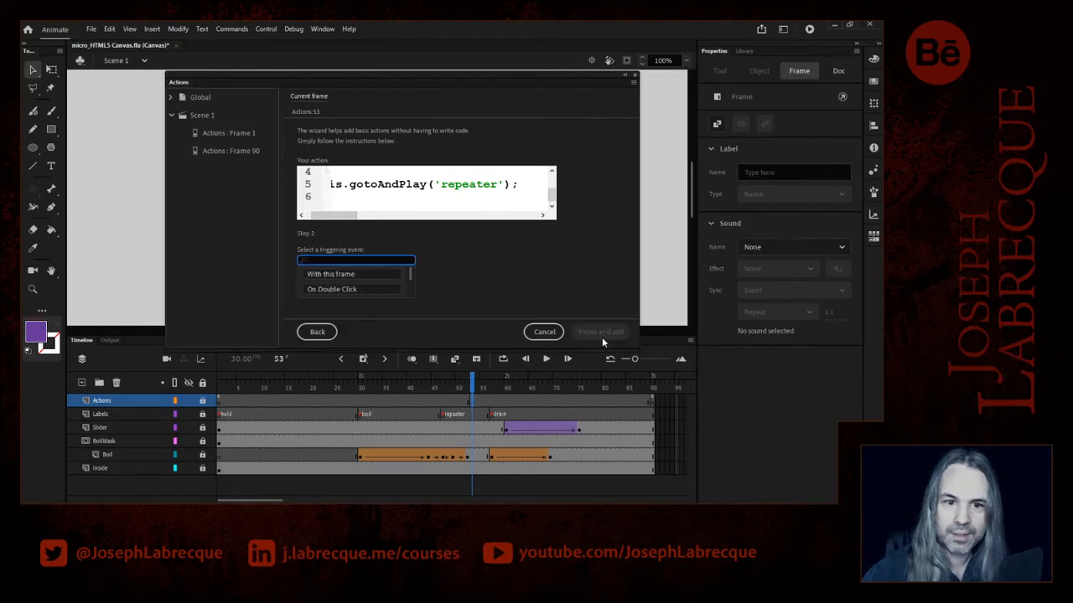
pyautogui.click(352, 274)
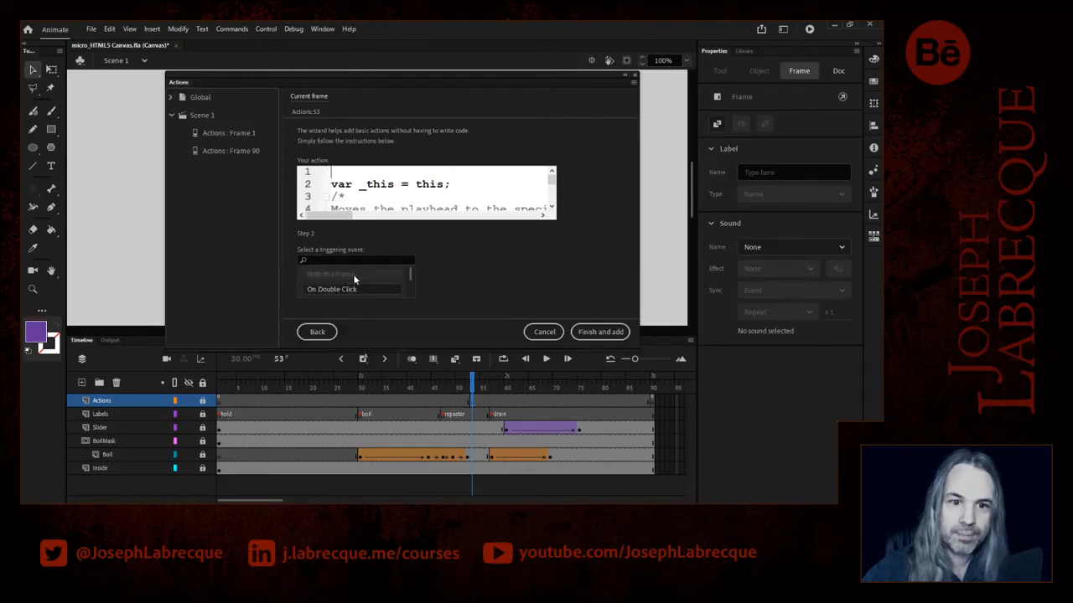
pyautogui.click(604, 333)
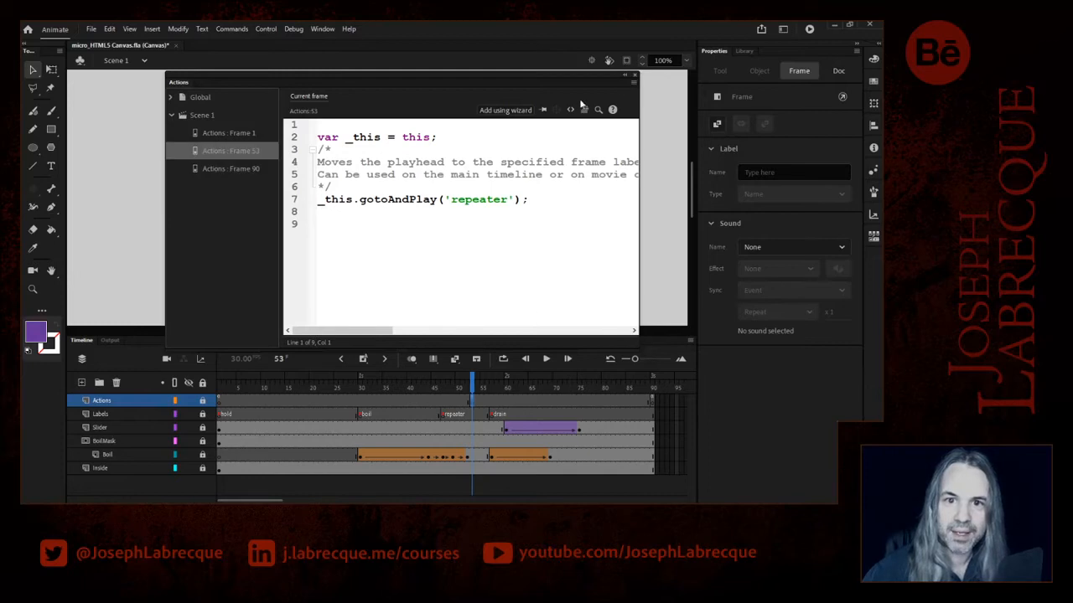
pyautogui.click(624, 75)
pyautogui.click(419, 384)
pyautogui.moveTo(419, 384); pyautogui.dragTo(471, 385)
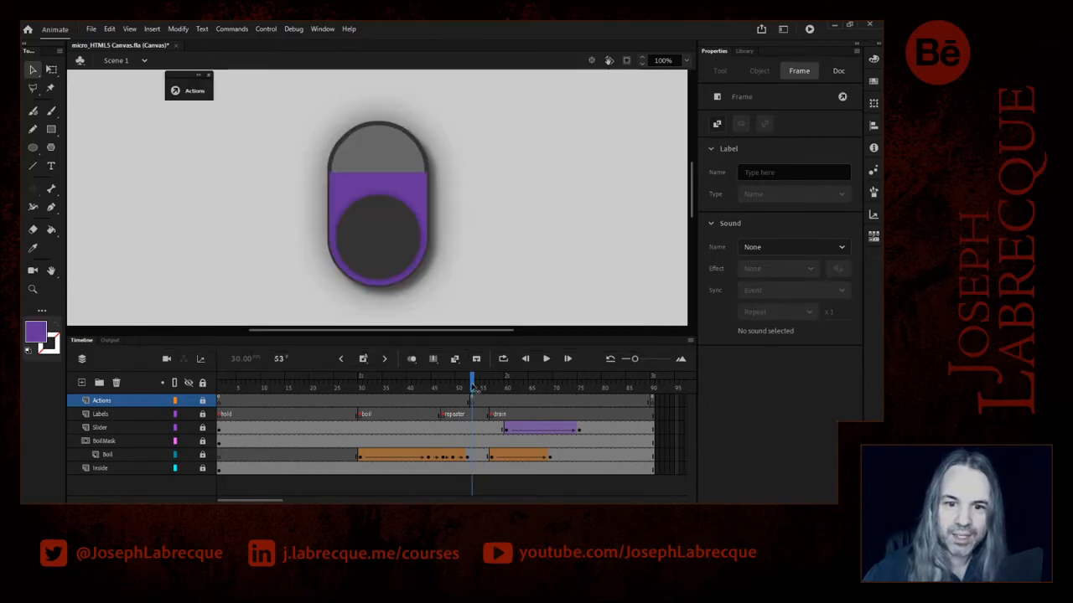
# - Return to frame 1 of the Actions layer and unlock that layer
pyautogui.moveTo(472, 394)
pyautogui.mouseDown()
pyautogui.moveTo(442, 391)
pyautogui.moveTo(473, 393)
pyautogui.moveTo(443, 392)
pyautogui.moveTo(463, 384)
pyautogui.mouseUp()
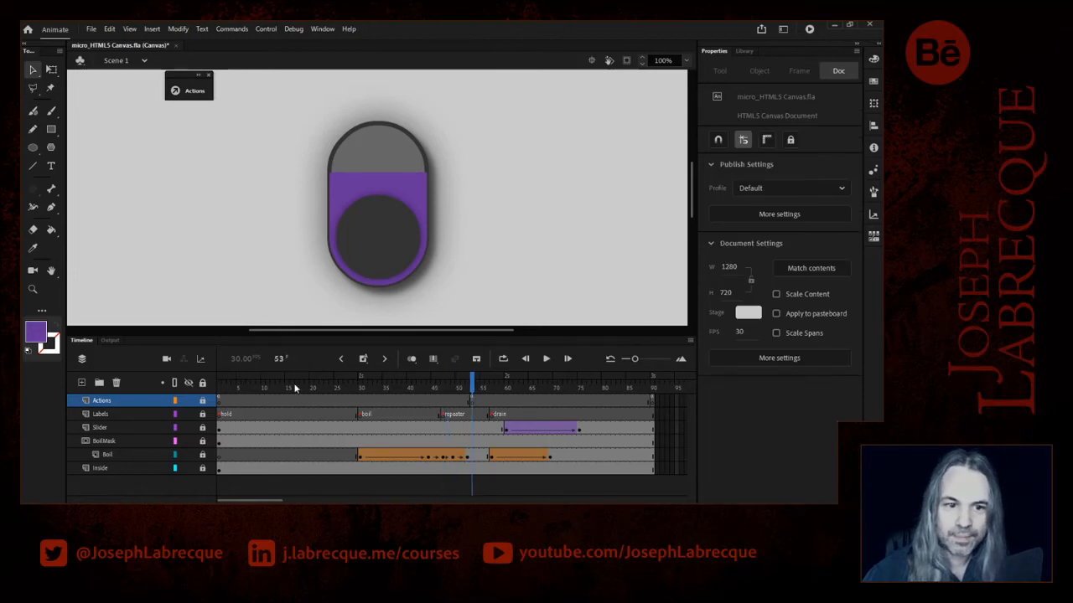
pyautogui.click(220, 402)
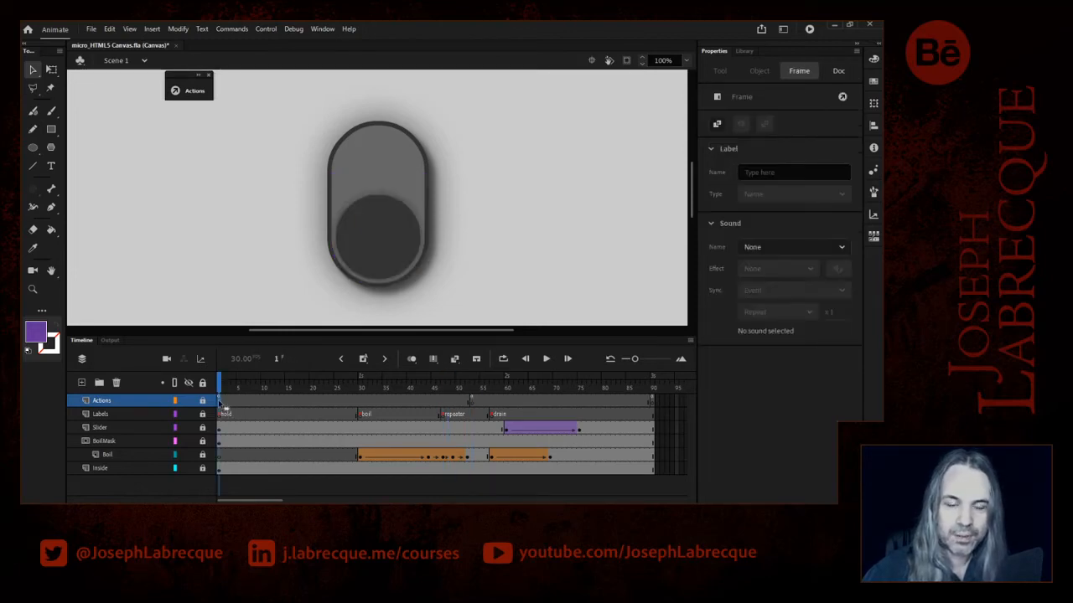
pyautogui.click(202, 401)
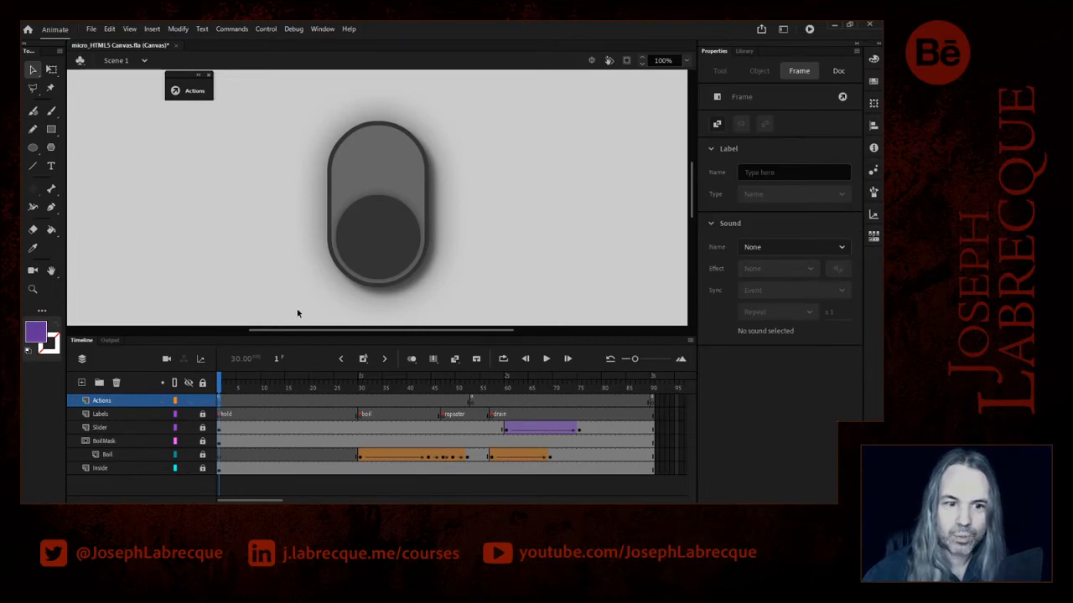
# - Unlock the Slider layer and disable the Glow filter on the slider movie clip at frame 1
pyautogui.click(376, 242)
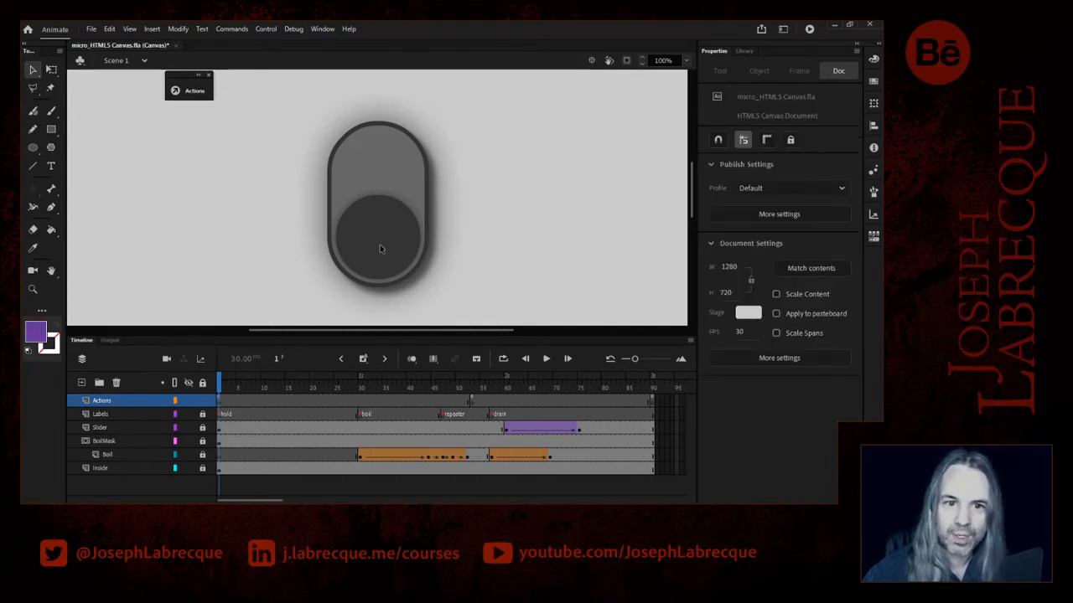
pyautogui.click(203, 428)
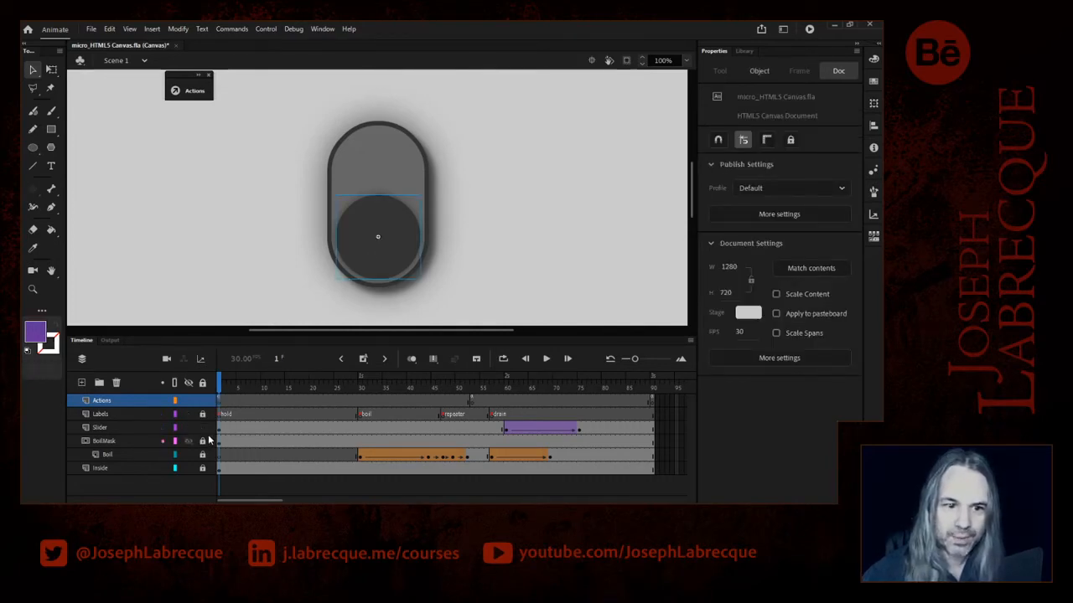
pyautogui.click(381, 258)
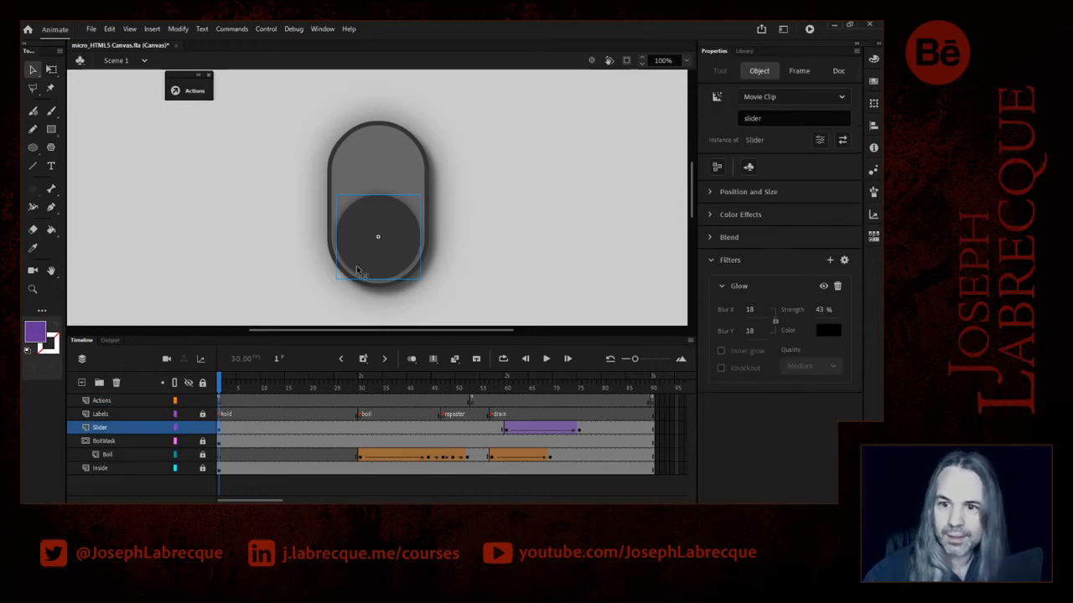
pyautogui.click(824, 287)
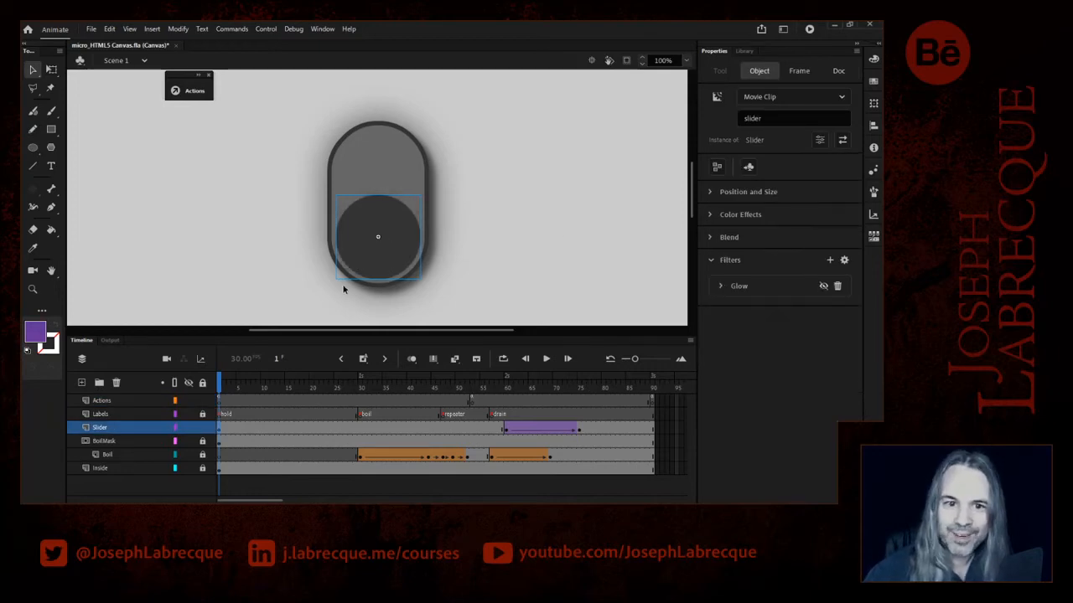
# - Unlock the Inside layer and disable both Drop Shadow filters on the Inner movie clip
pyautogui.click(202, 469)
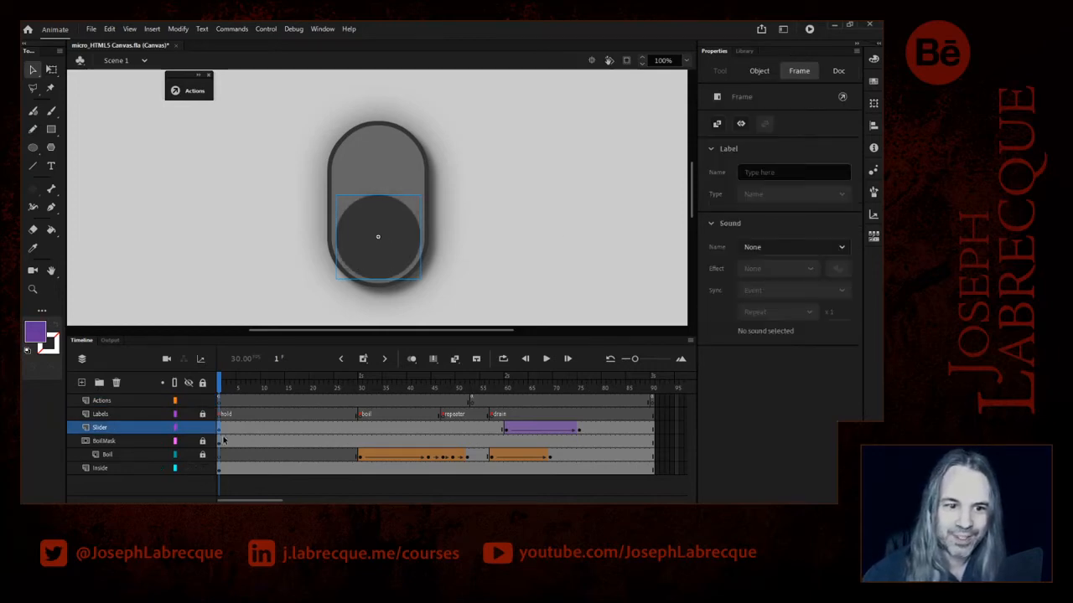
pyautogui.click(417, 187)
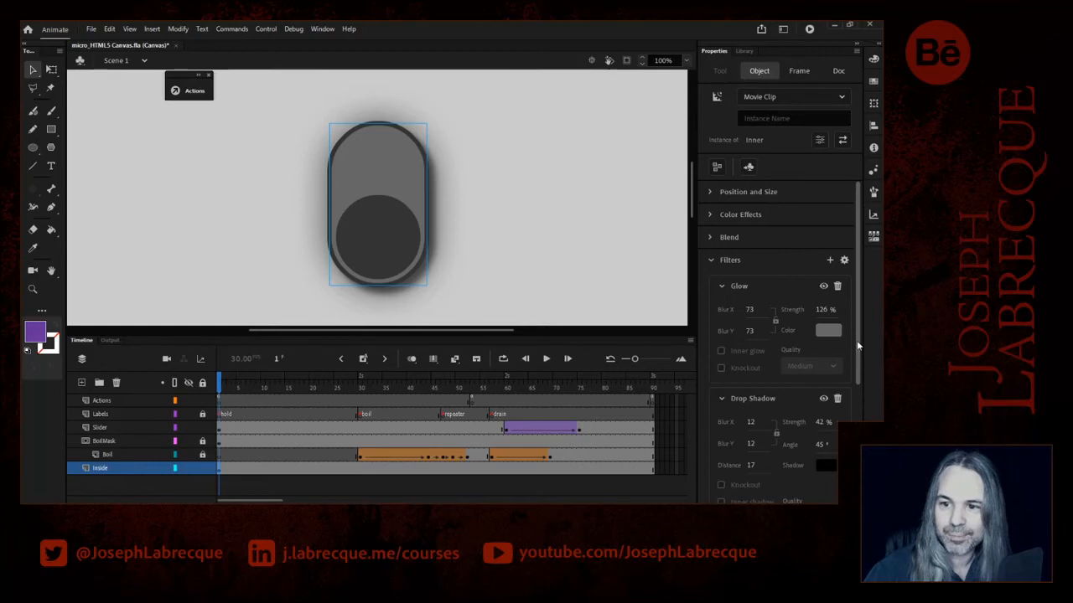
pyautogui.scroll(-5, 846, 352)
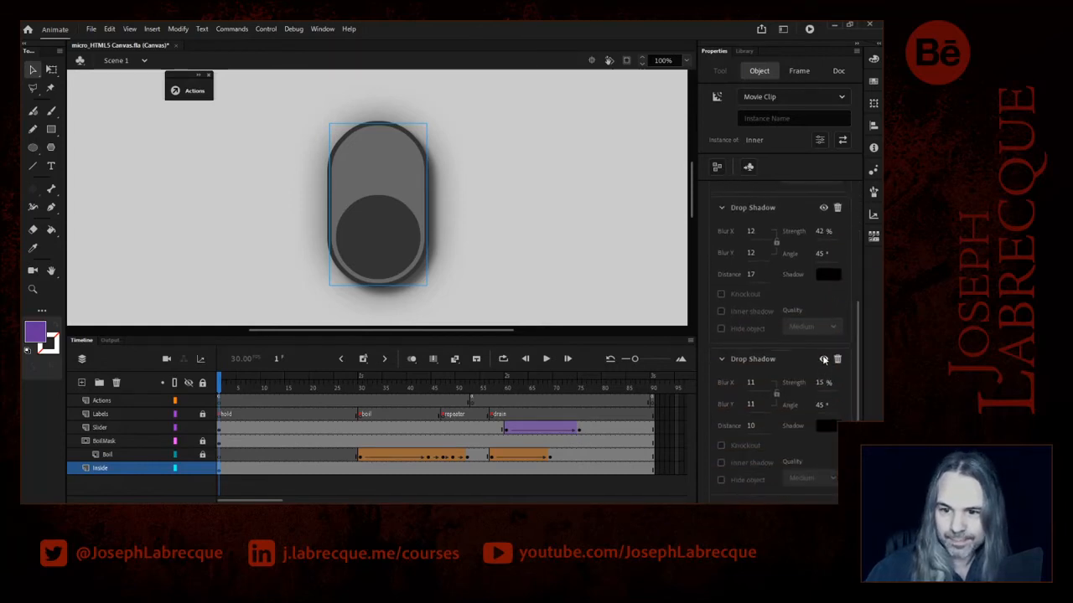
pyautogui.click(822, 361)
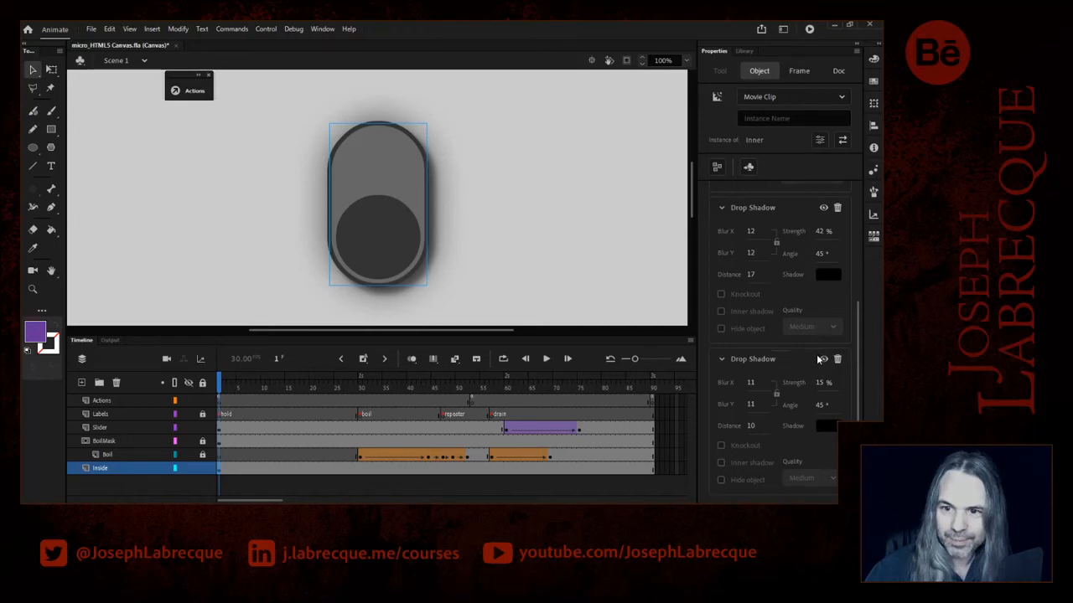
pyautogui.scroll(3, 820, 352)
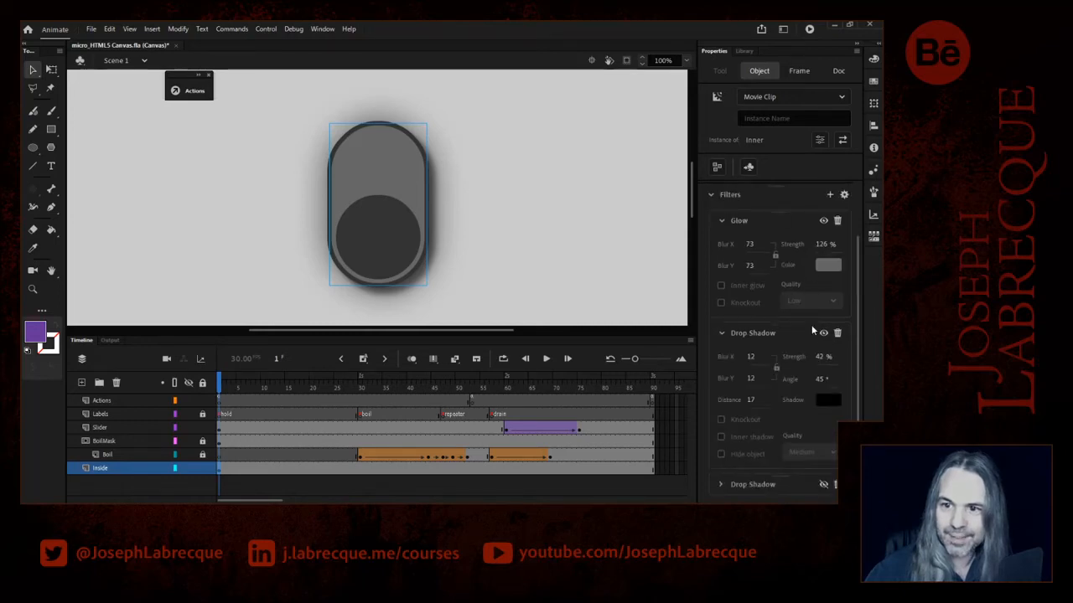
pyautogui.click(822, 333)
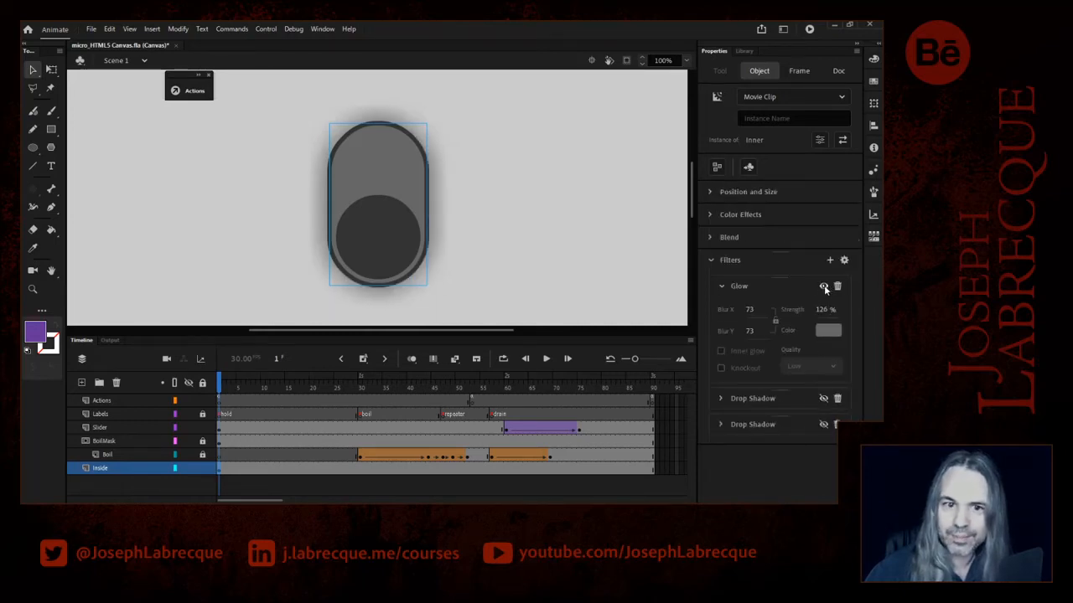